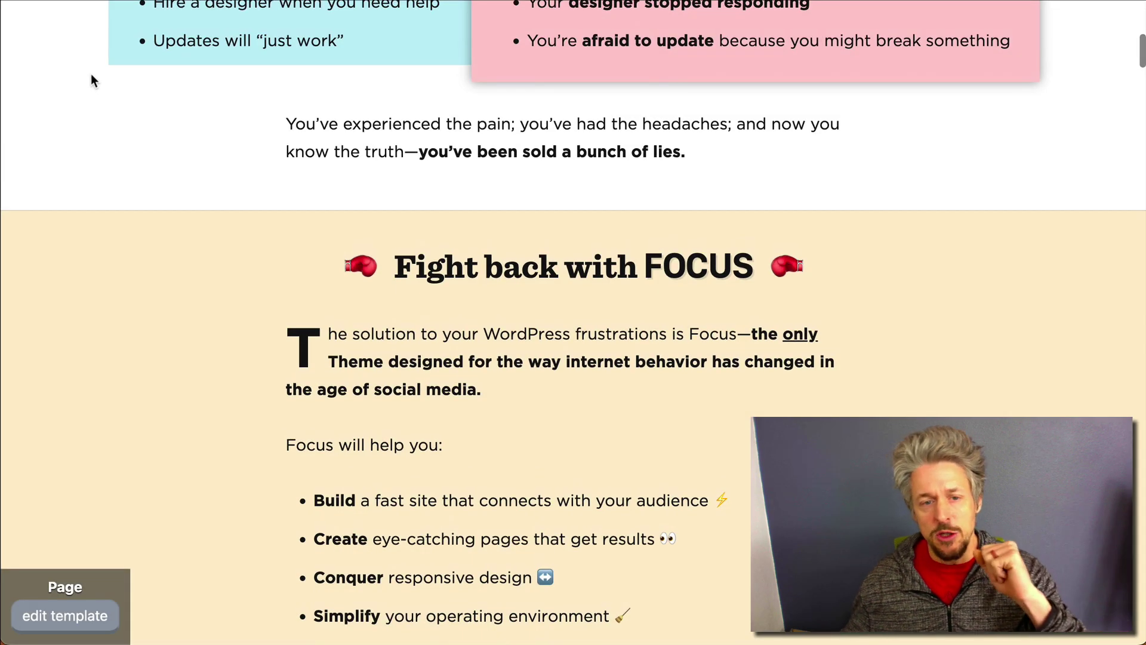
Step: Scroll down through the Focus sales page sections, then back up toward the top
scroll(98, 149, "down", 1)
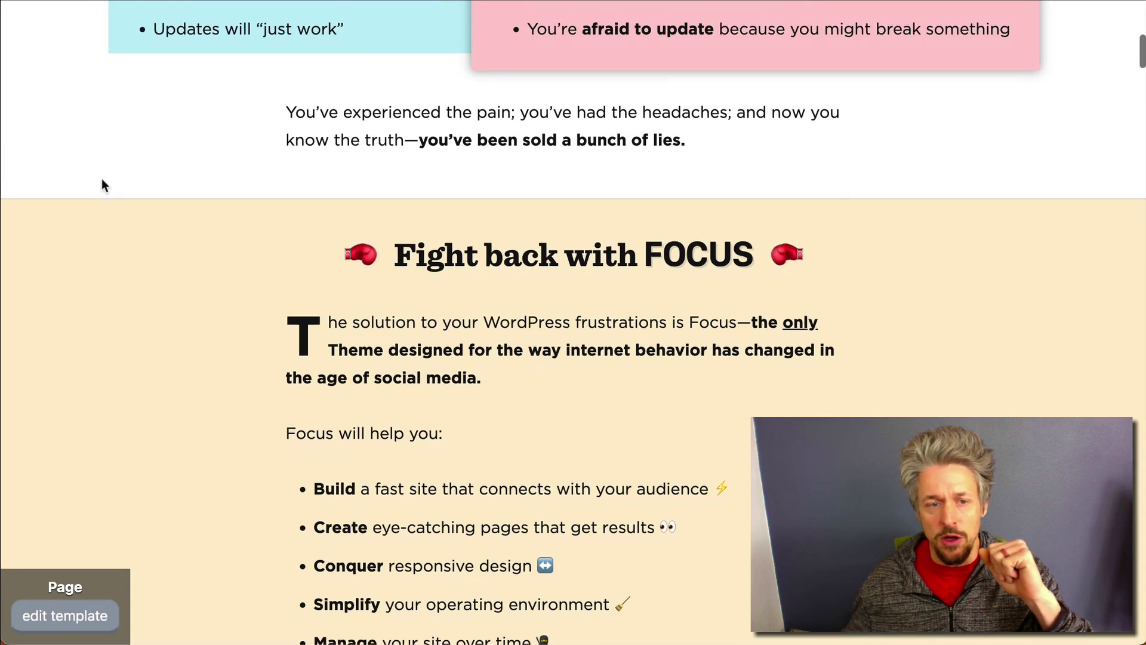
scroll(102, 182, "down", 2)
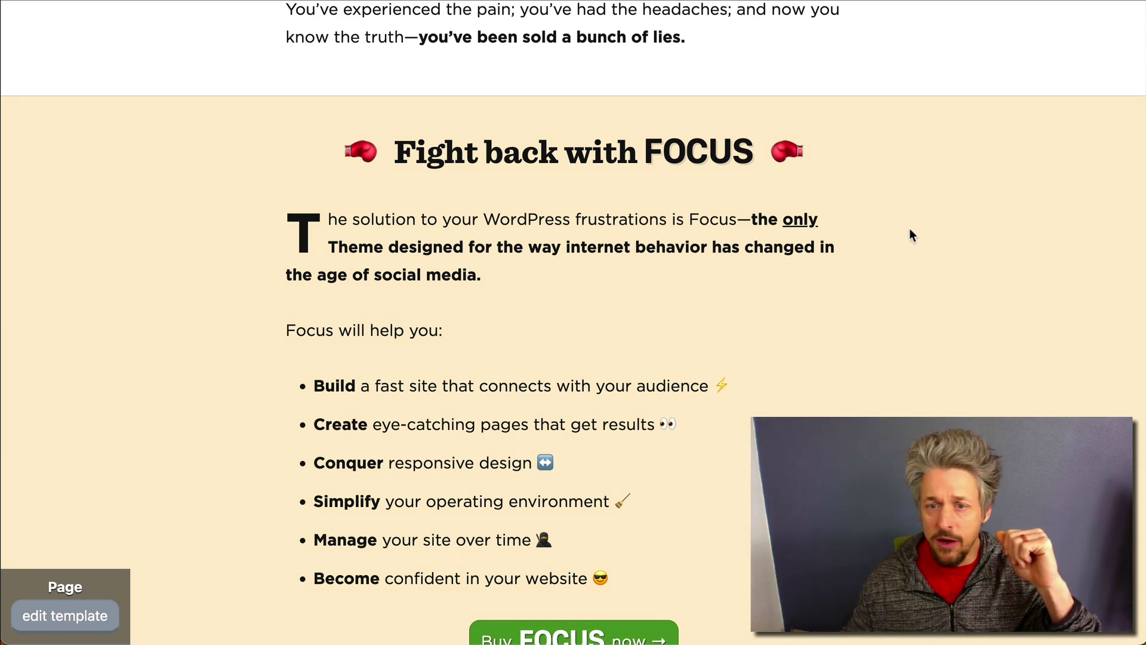
scroll(910, 229, "down", 5)
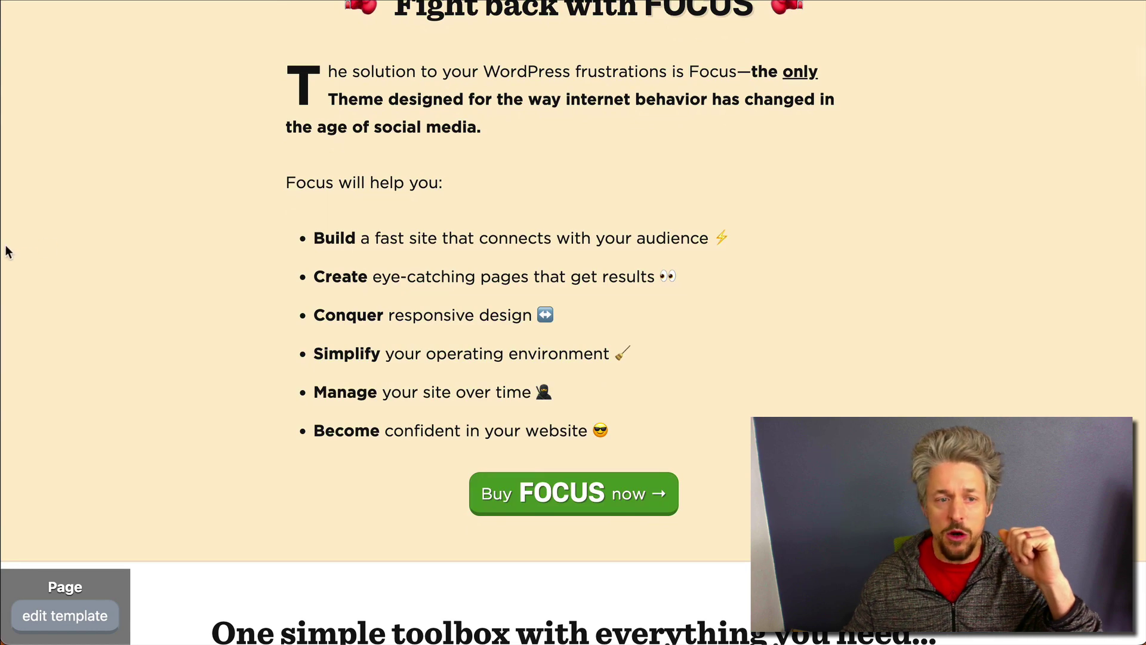
scroll(958, 312, "down", 20)
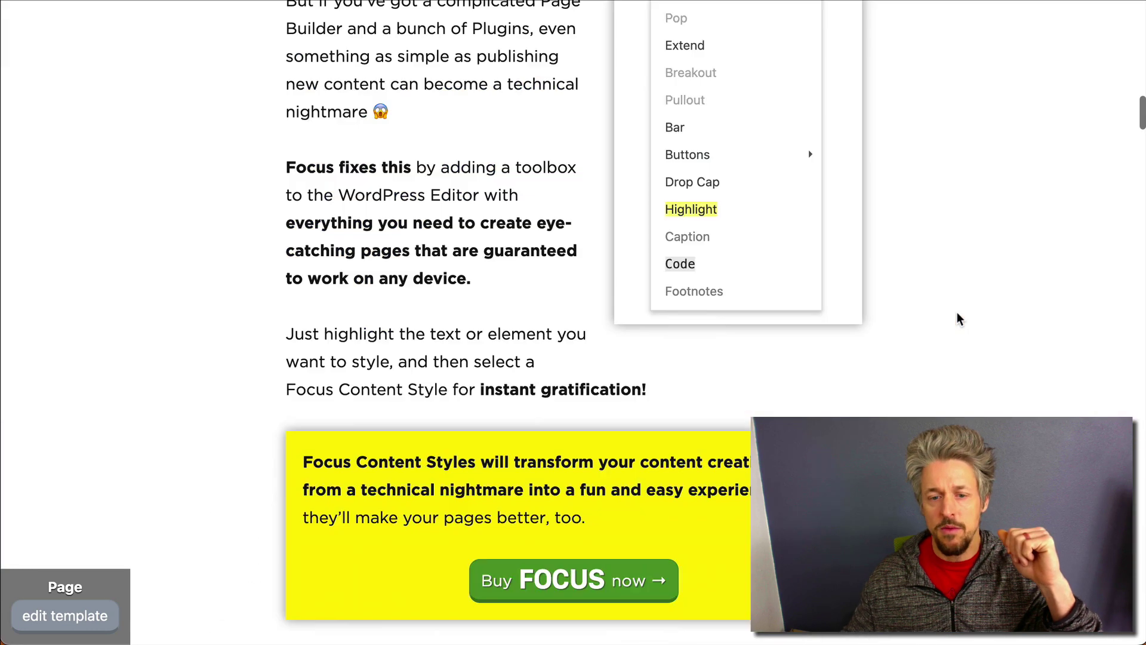
scroll(231, 427, "up", 20)
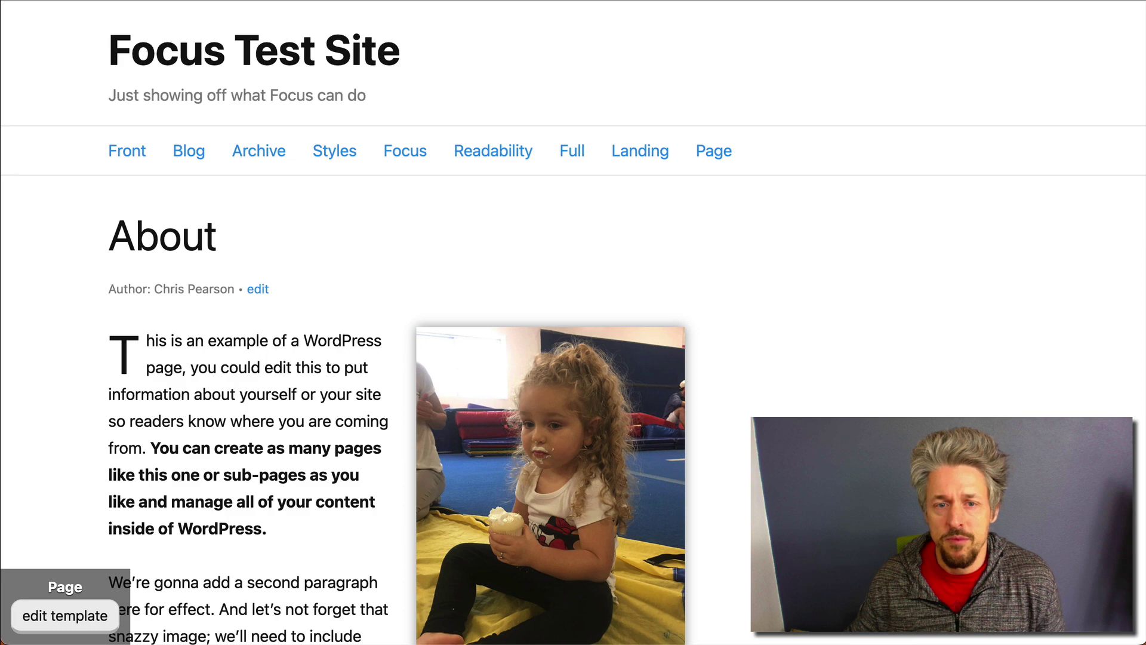
Step: Scroll the About page from the Heading 2 section down to the blockquote caption
scroll(797, 281, "down", 2)
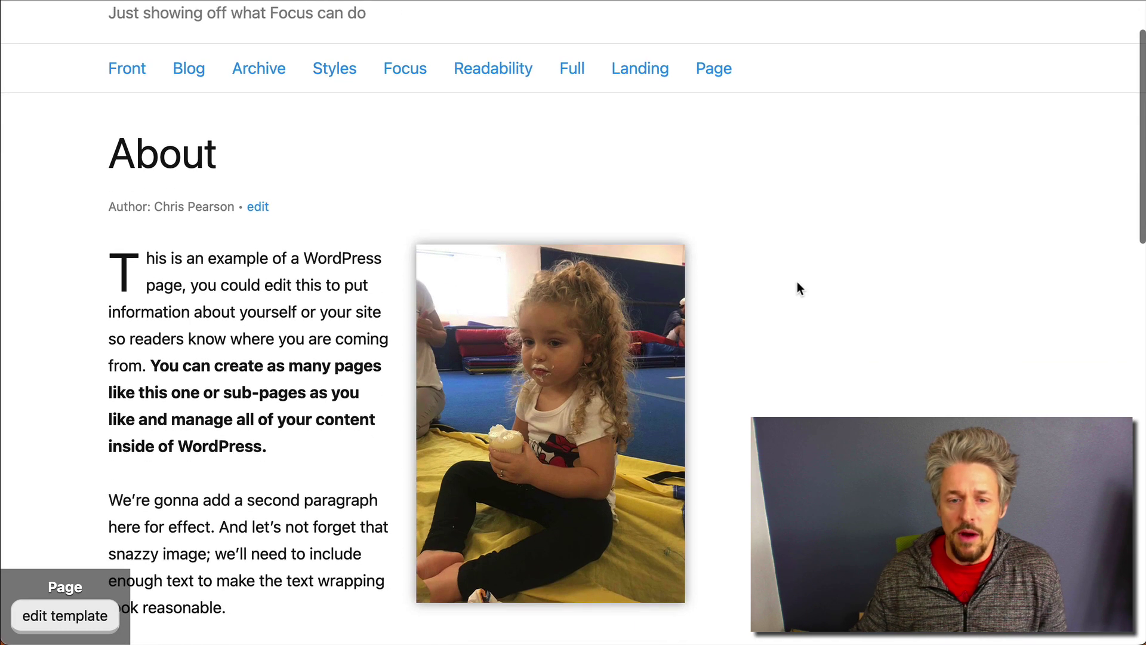
scroll(797, 283, "down", 8)
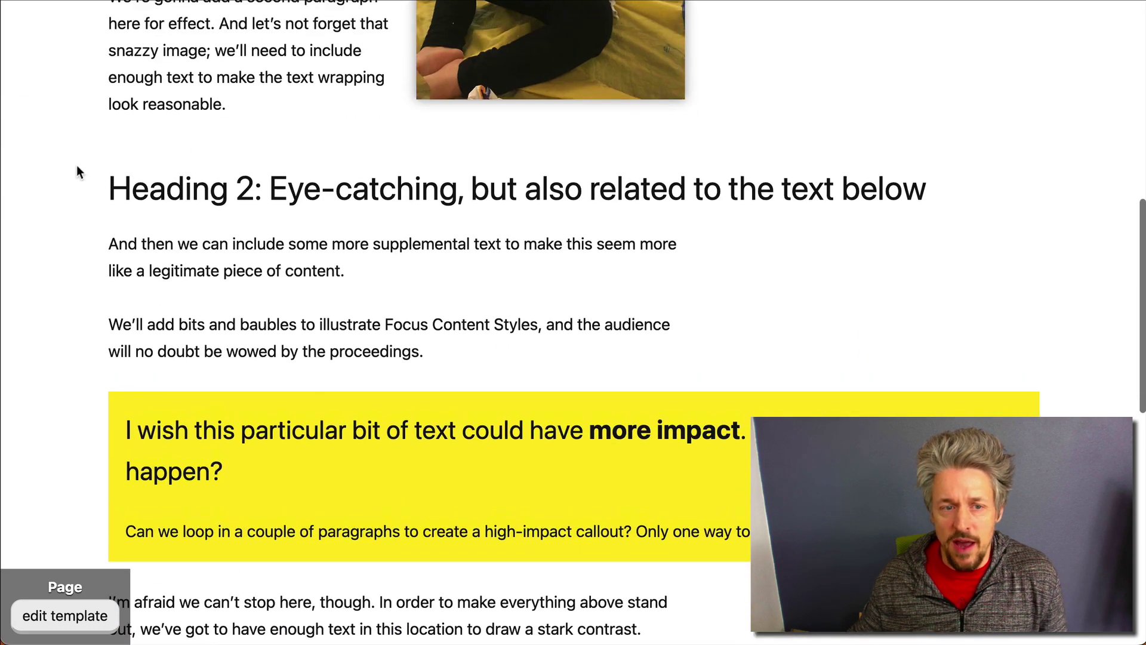
left_click_drag(78, 172, 465, 187)
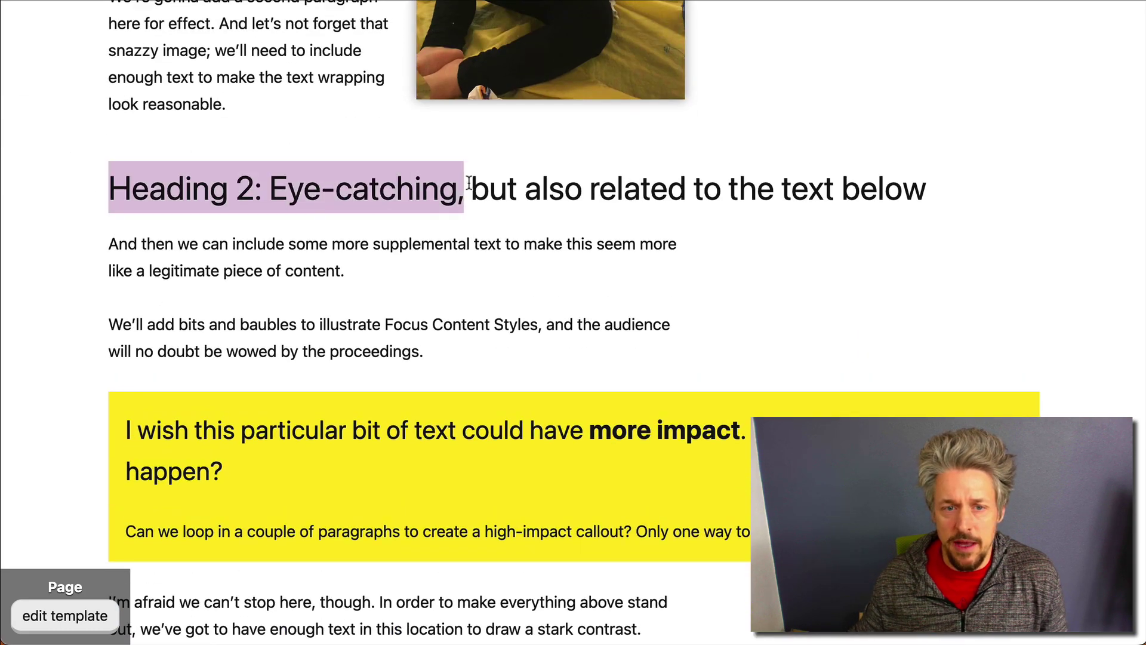
left_click(468, 184)
scroll(468, 184, "down", 11)
left_click_drag(104, 252, 453, 292)
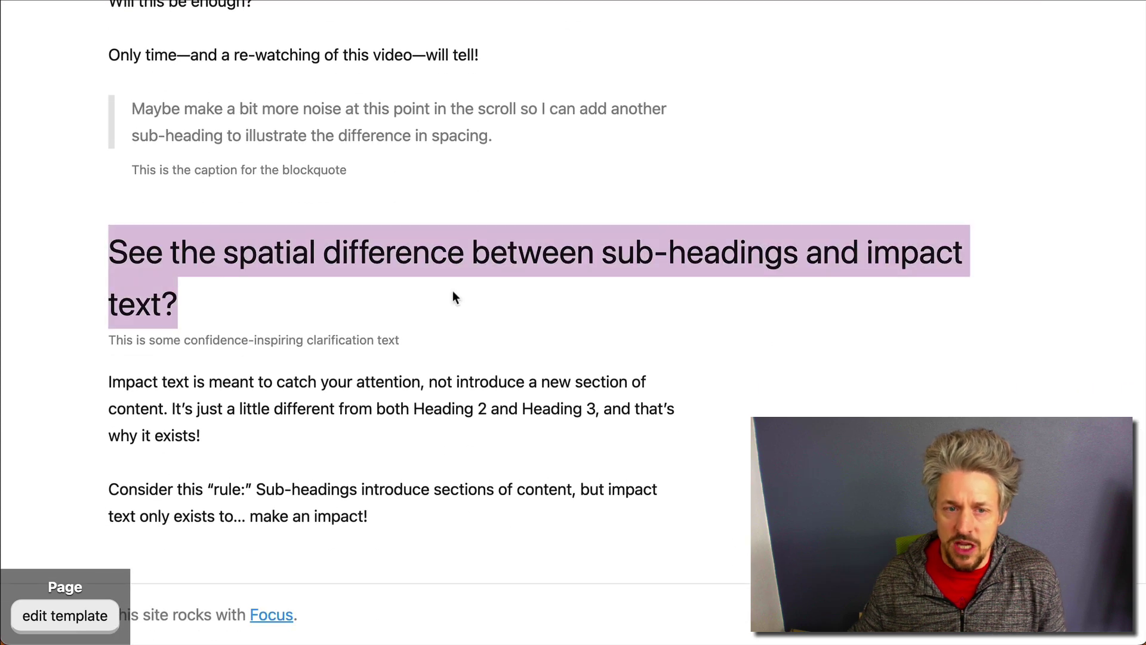
left_click(453, 292)
scroll(452, 292, "up", 10)
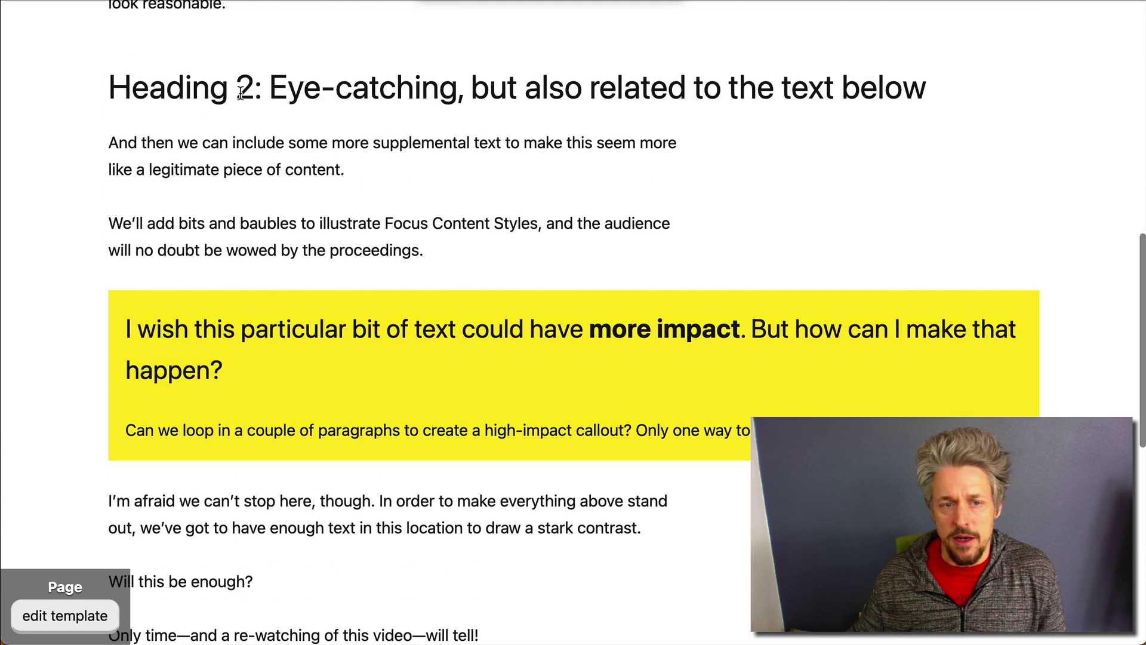
scroll(314, 352, "down", 3)
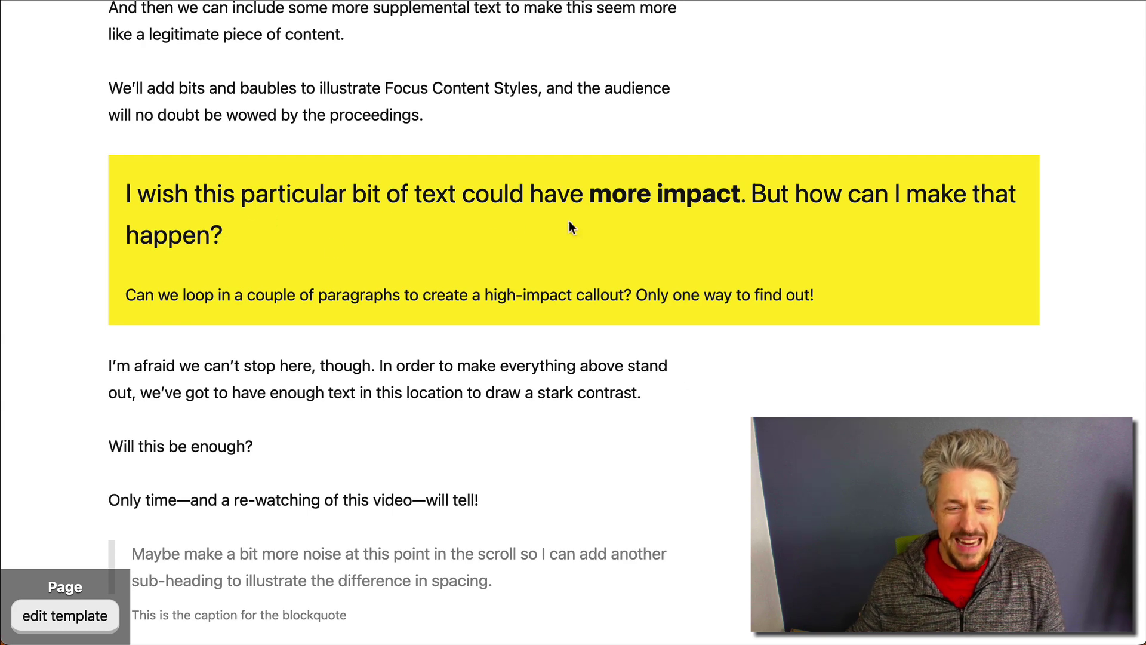
scroll(417, 328, "down", 3)
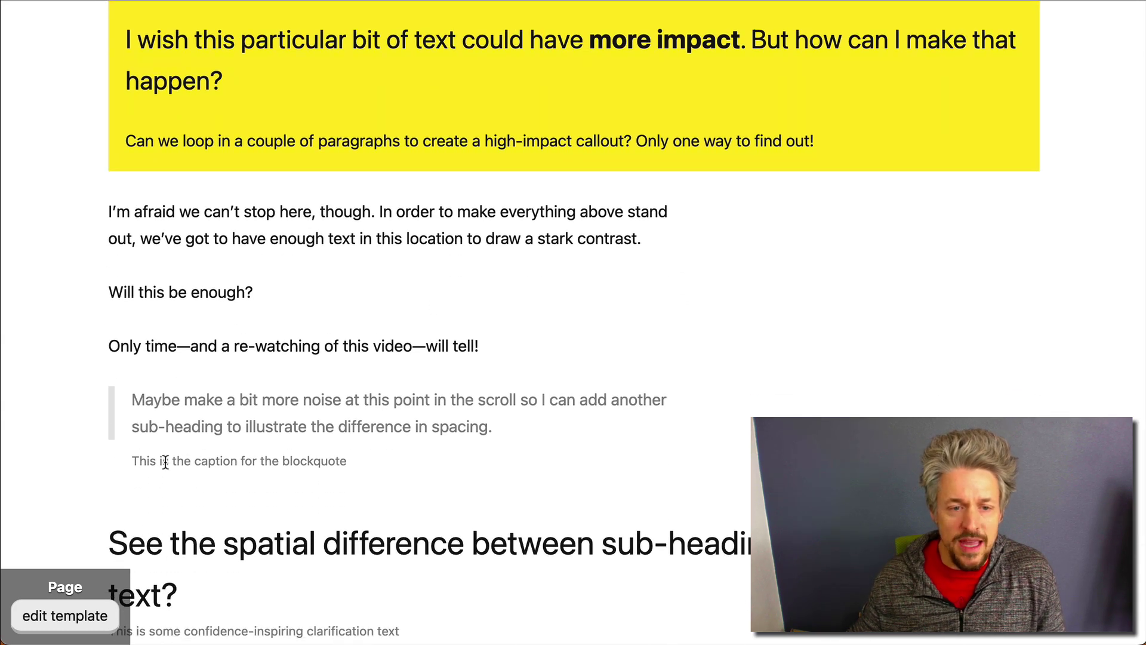
left_click_drag(371, 476, 101, 231)
Step: Select the About content from Heading 2 through the blockquote caption and launch the Bleed options
left_click(101, 231)
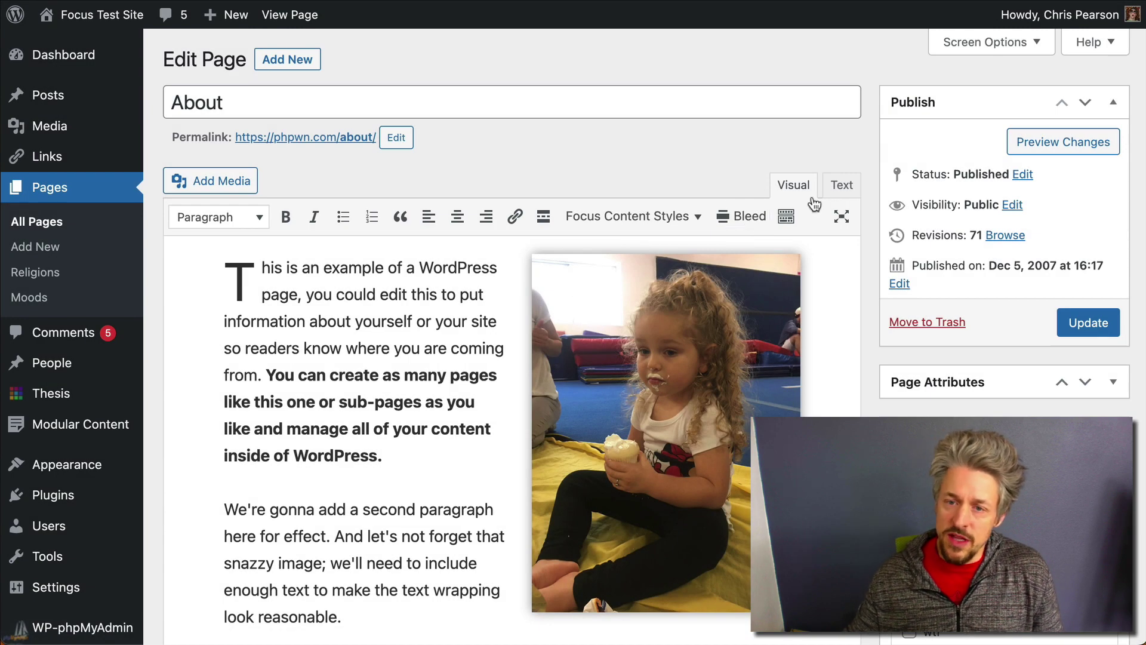
scroll(466, 388, "down", 10)
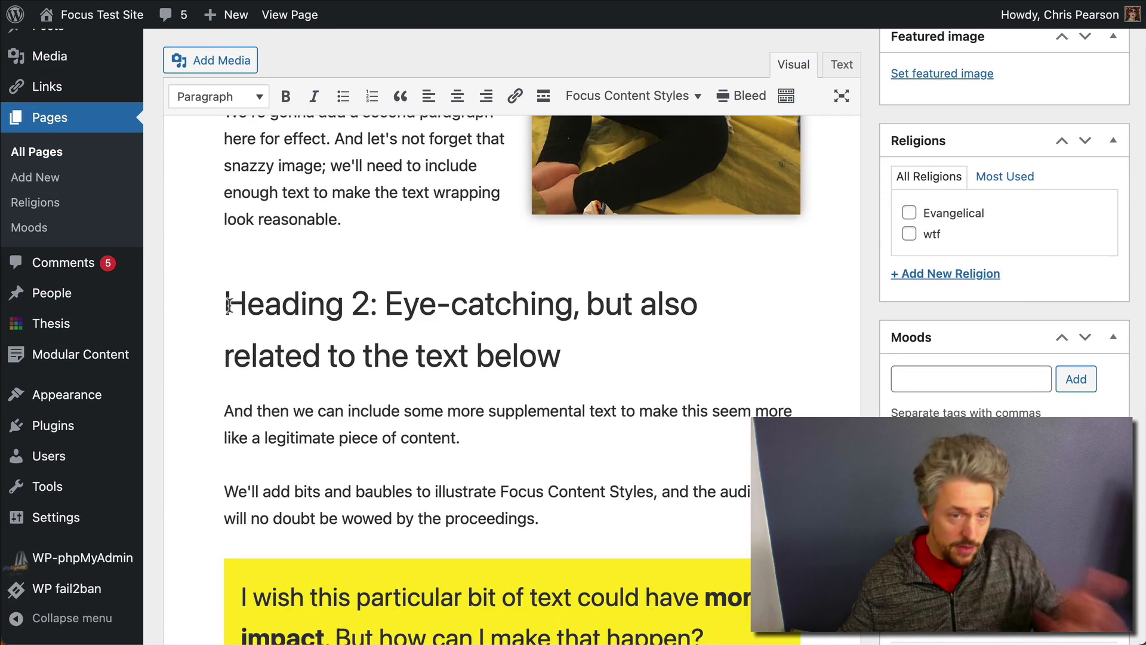
left_click_drag(234, 319, 464, 625)
scroll(472, 561, "down", 3)
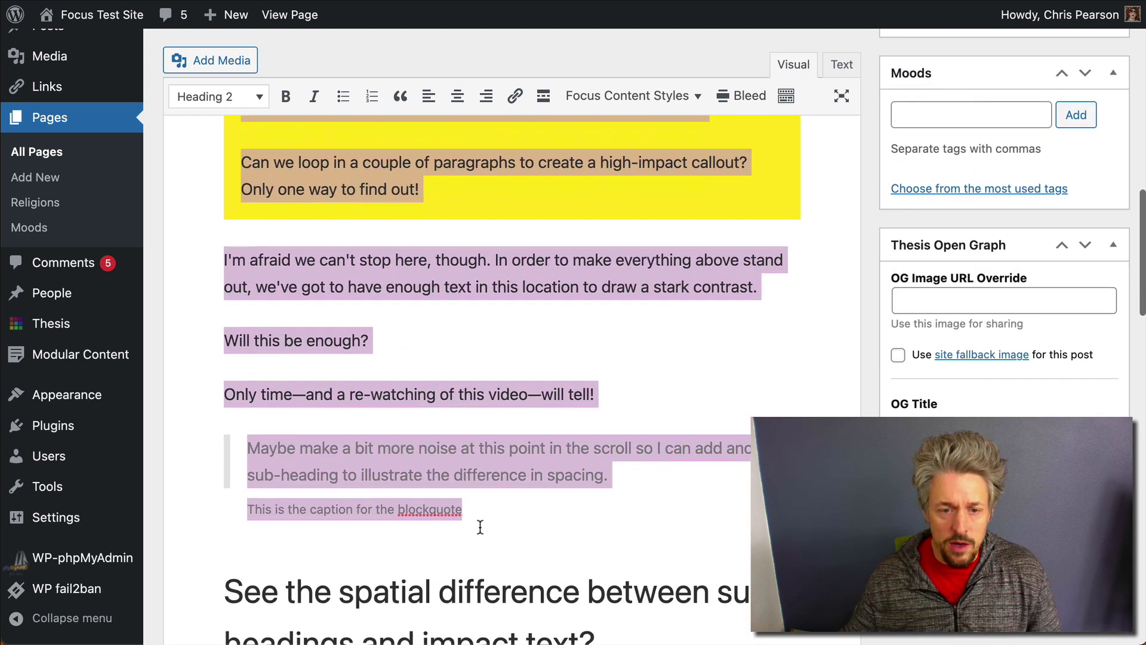
scroll(436, 258, "up", 10)
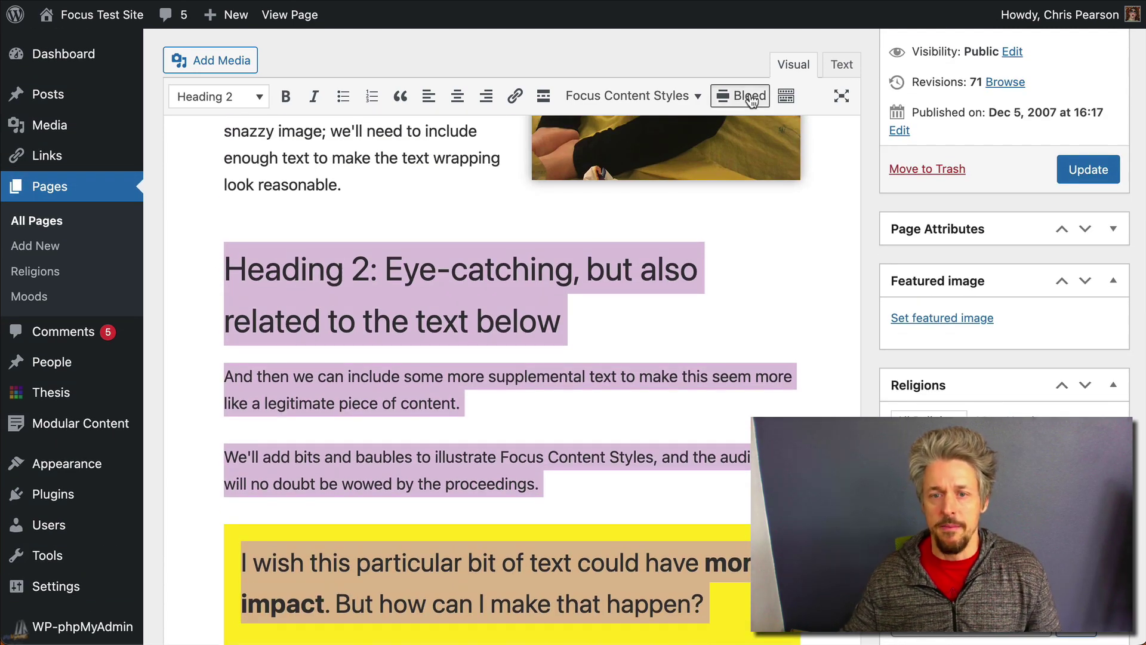
left_click(751, 98)
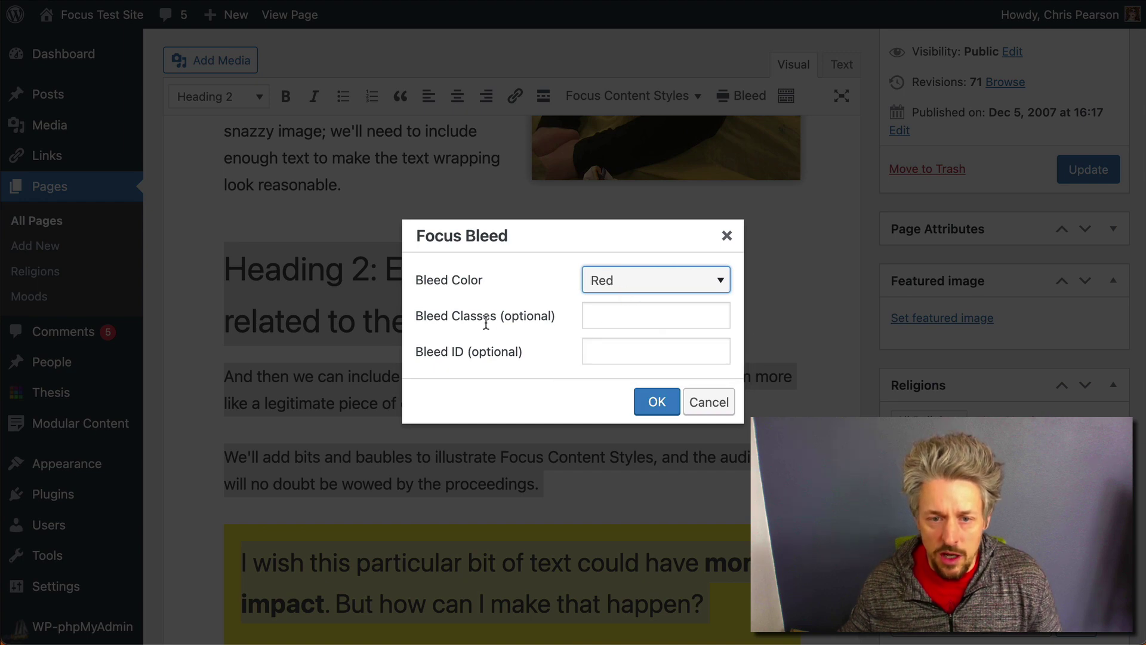
Step: Accept the Red bleed colour, wrapping the section in [bleed style="red"]…[/bleed] shortcodes
left_click(657, 403)
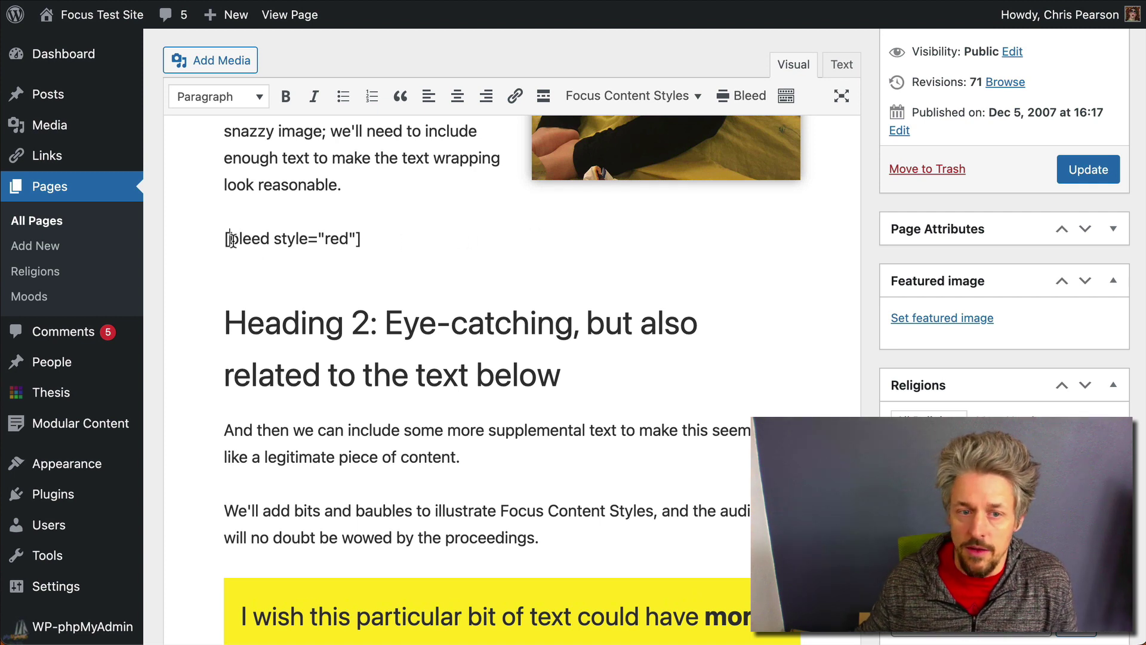
left_click_drag(231, 239, 381, 238)
left_click(381, 238)
scroll(338, 294, "down", 10)
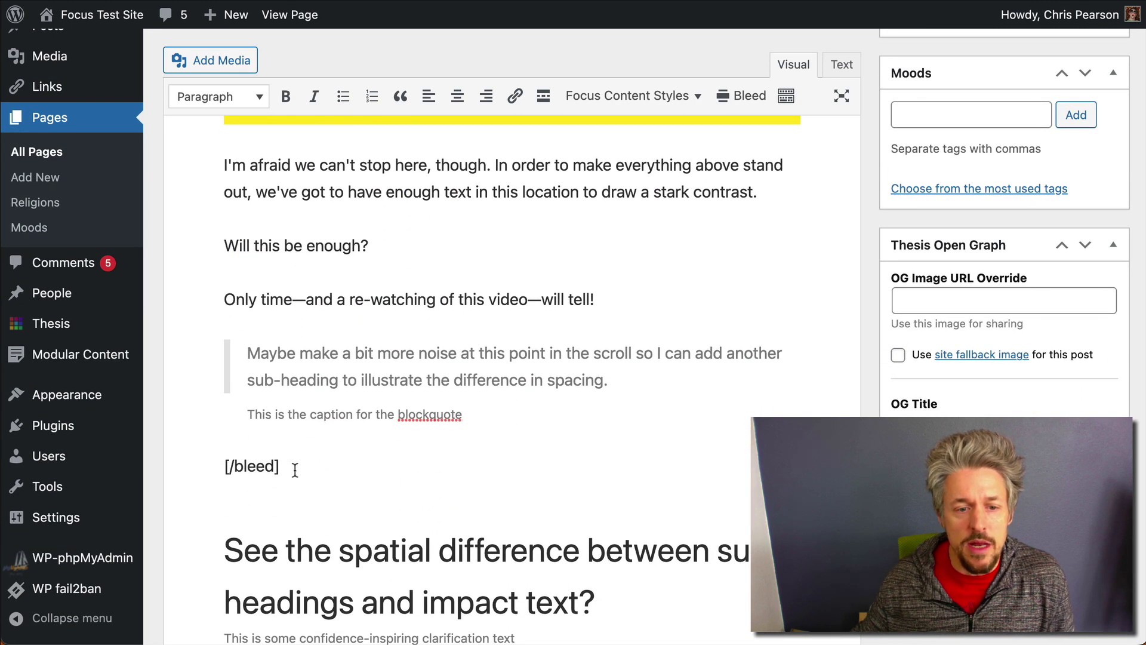
scroll(423, 414, "up", 10)
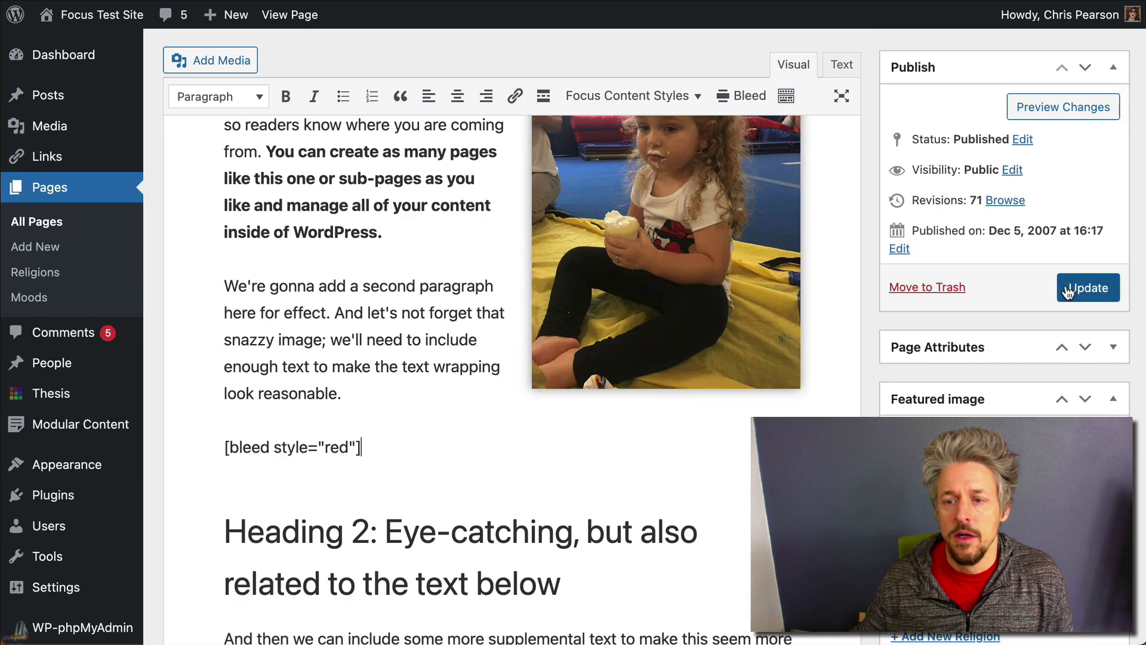
left_click(1082, 291)
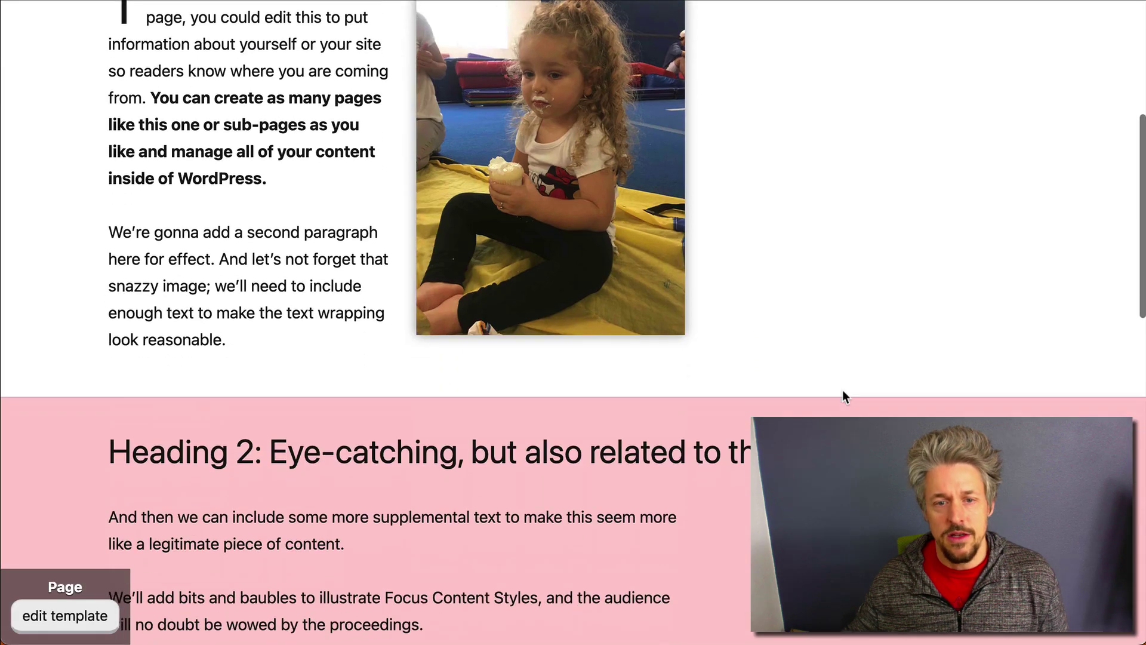
scroll(843, 389, "down", 5)
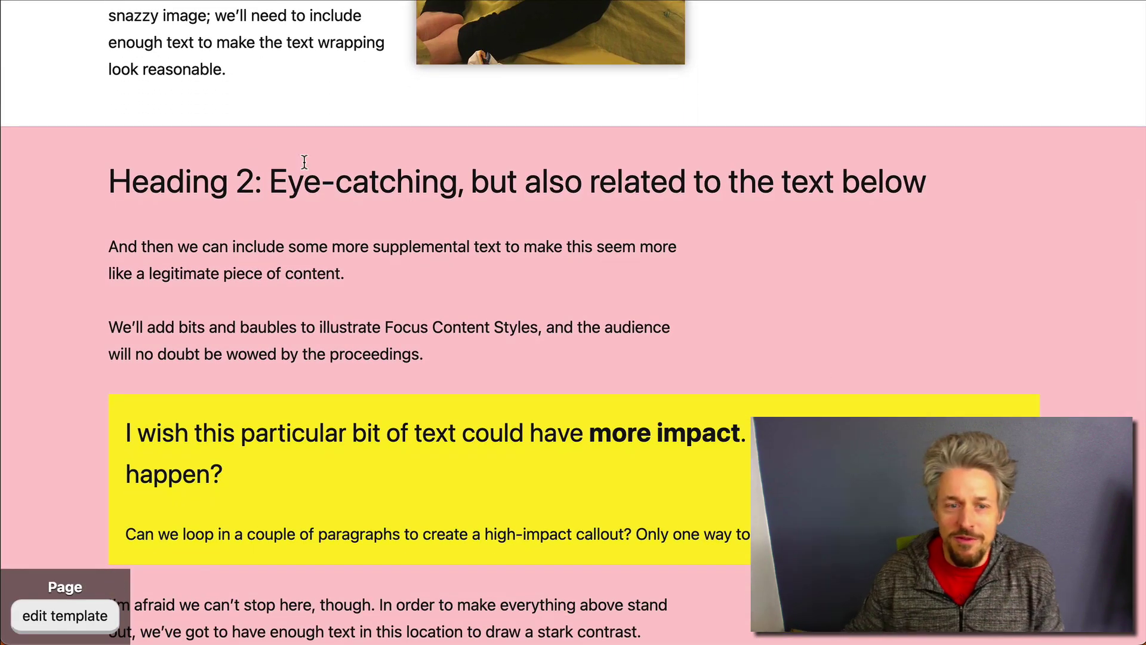
scroll(260, 246, "down", 8)
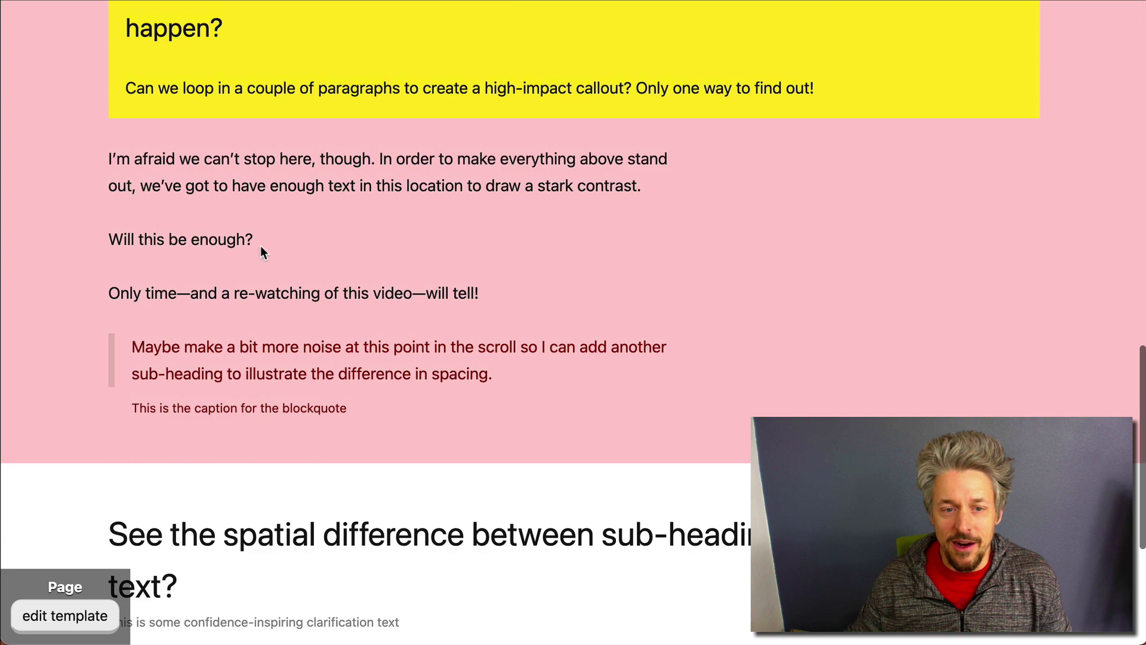
scroll(260, 245, "up", 5)
scroll(261, 246, "down", 8)
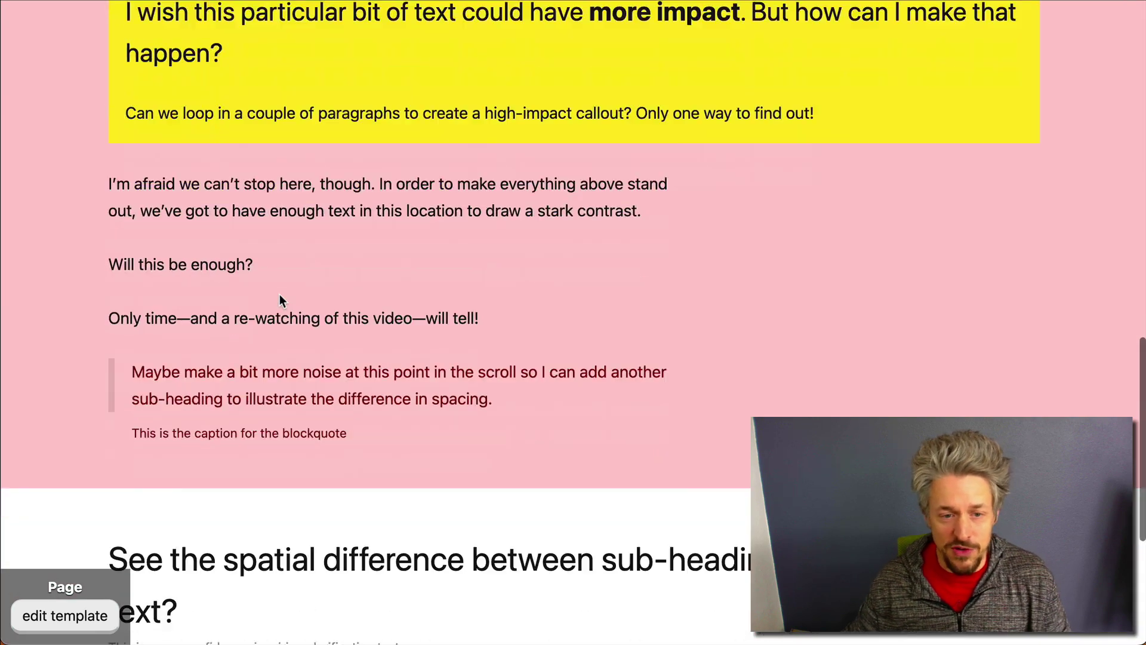
scroll(342, 302, "up", 3)
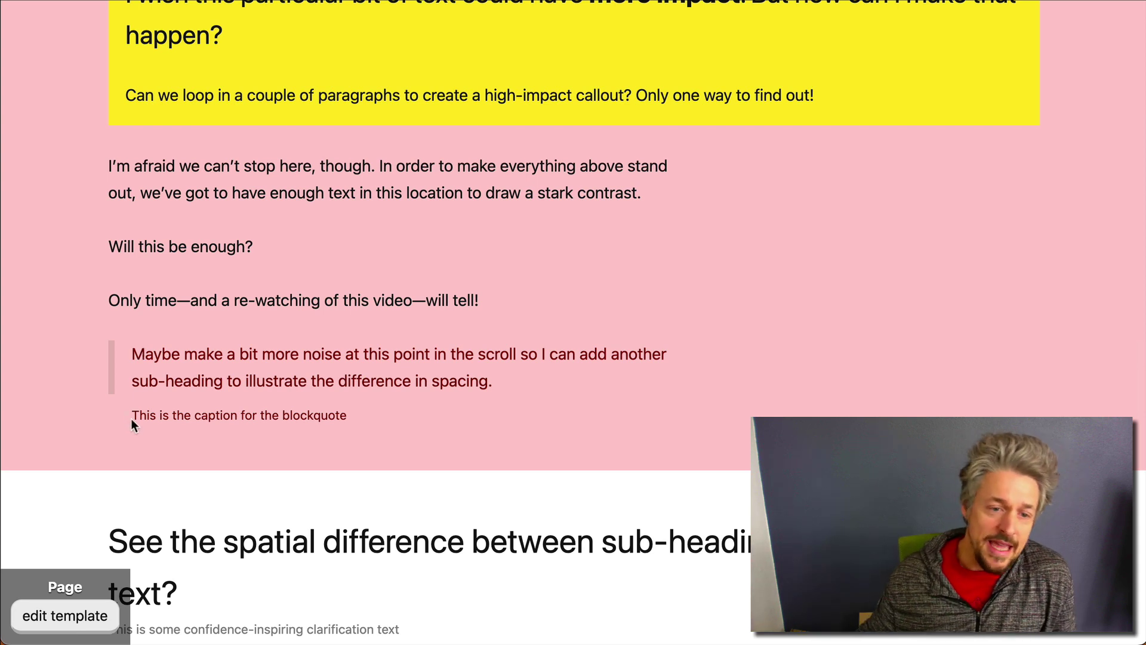
scroll(250, 425, "up", 1)
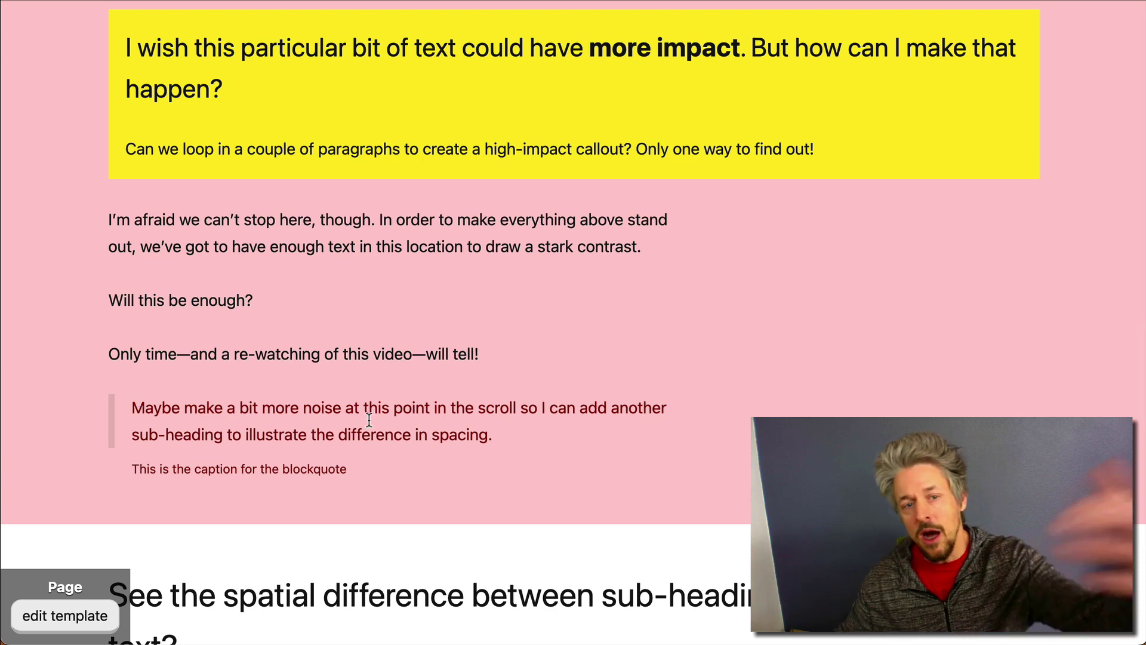
scroll(410, 378, "up", 2)
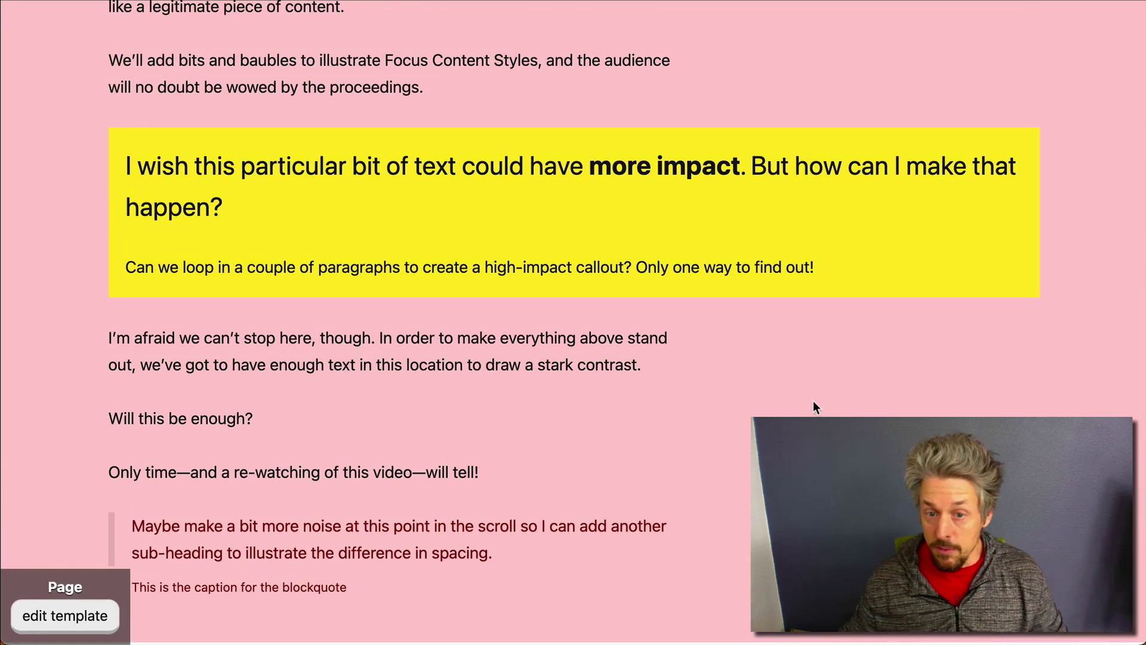
scroll(813, 400, "up", 3)
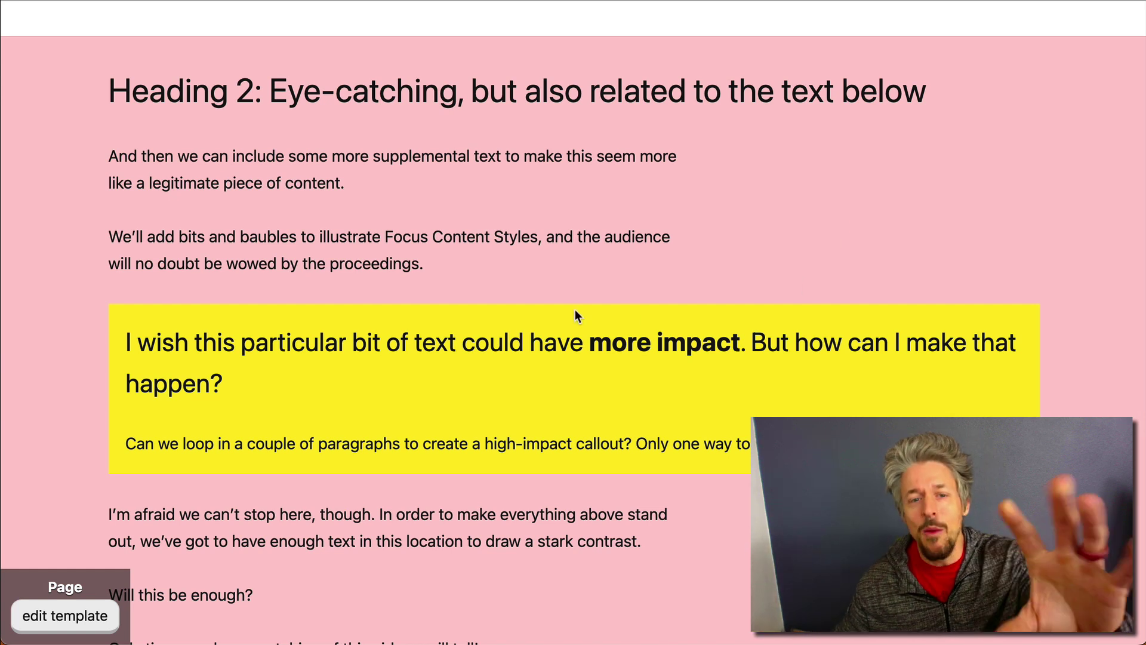
Step: Apply the Focus Content Styles Pop drop shadow to the yellow 'more impact' callout
key("ctrl+Tab")
scroll(475, 404, "down", 5)
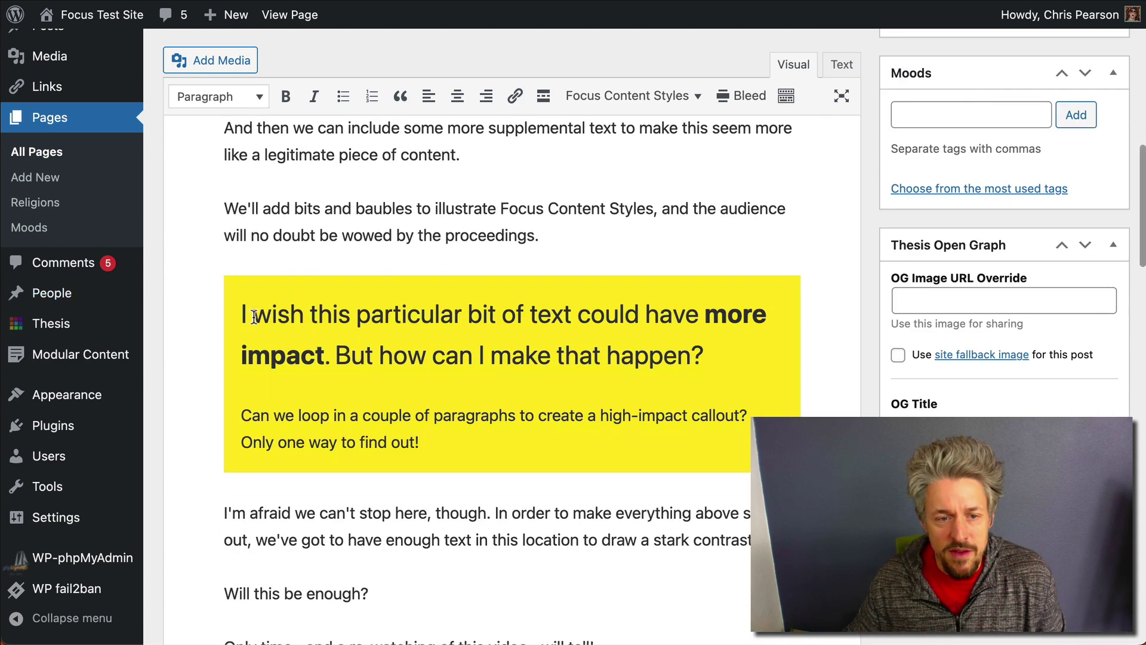
left_click_drag(241, 313, 458, 474)
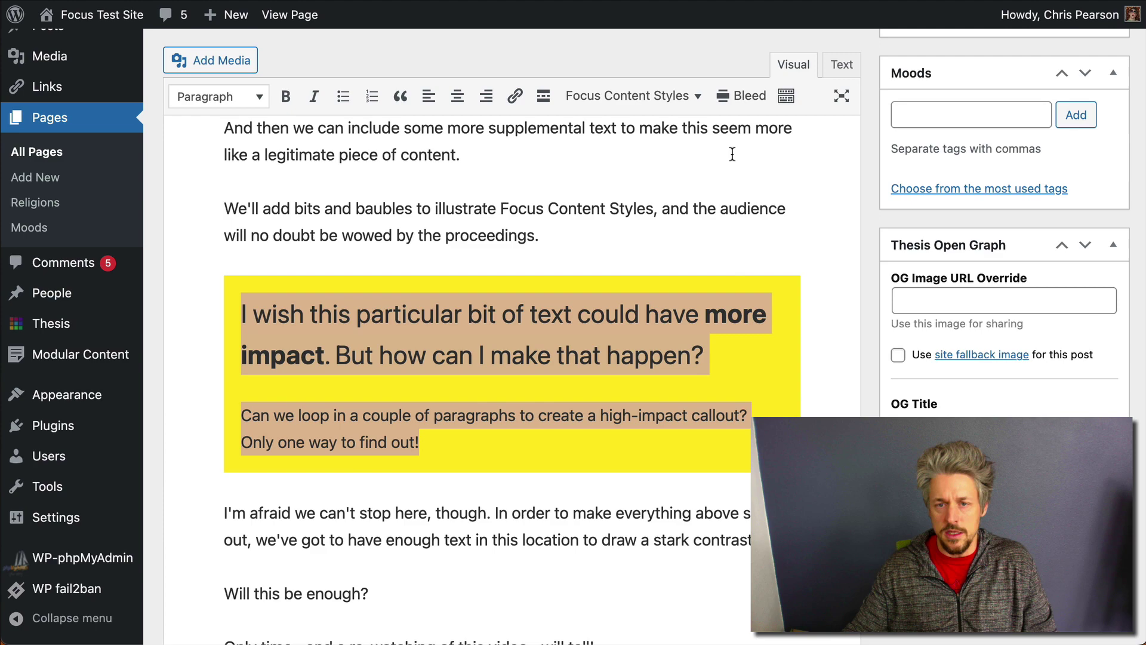
left_click(643, 94)
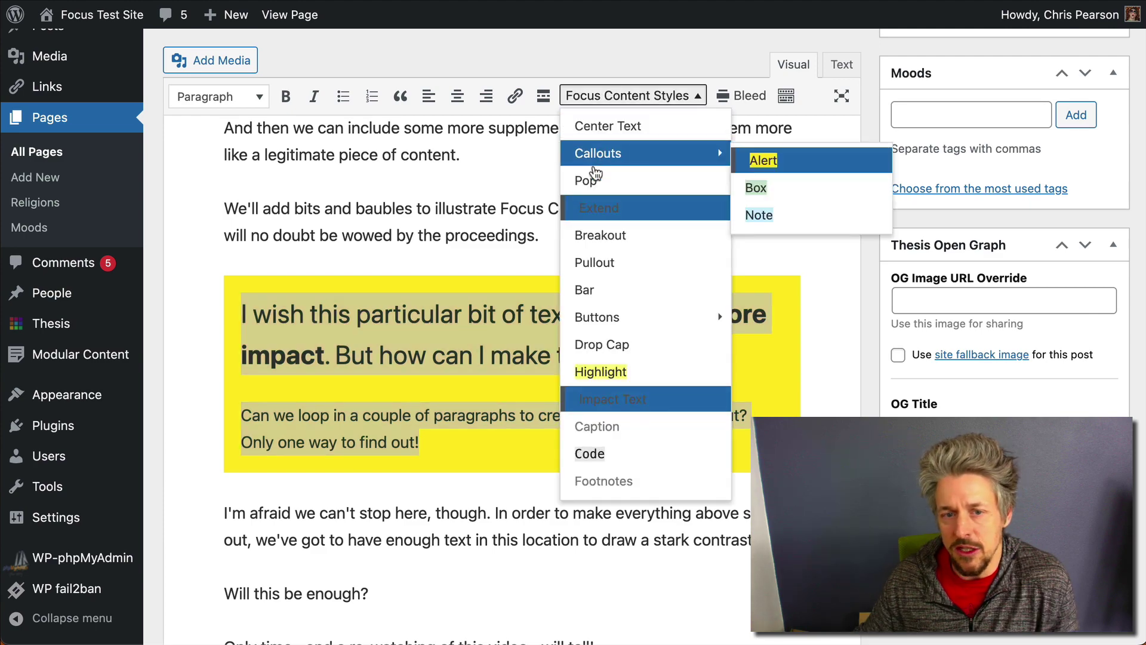
left_click(590, 188)
scroll(952, 238, "up", 10)
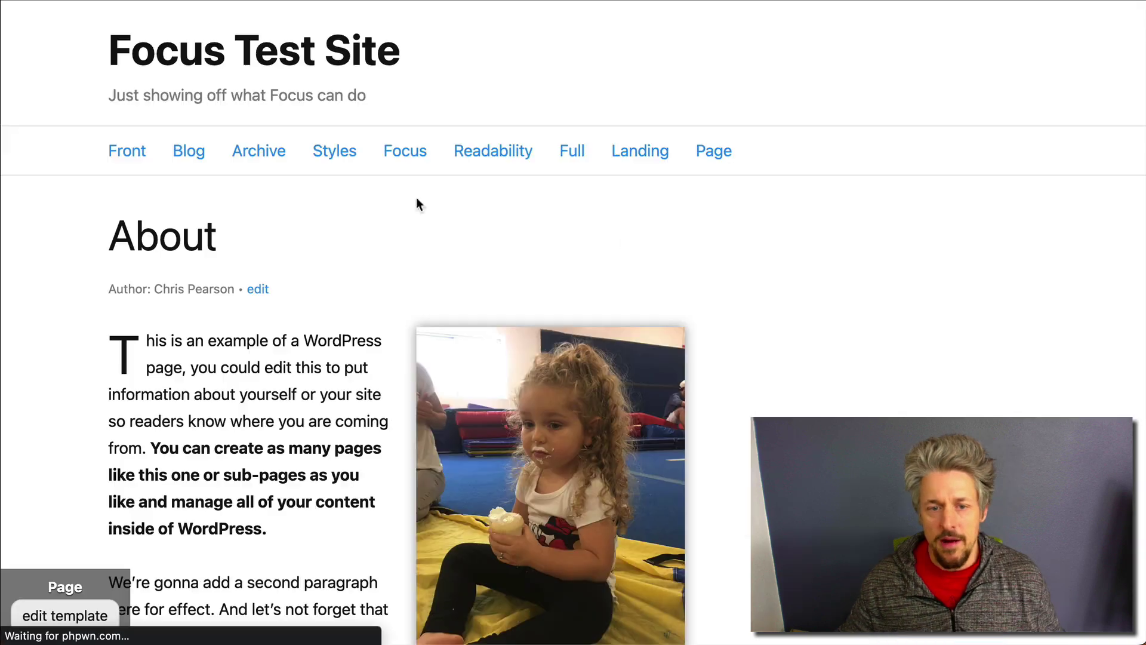
scroll(714, 279, "down", 15)
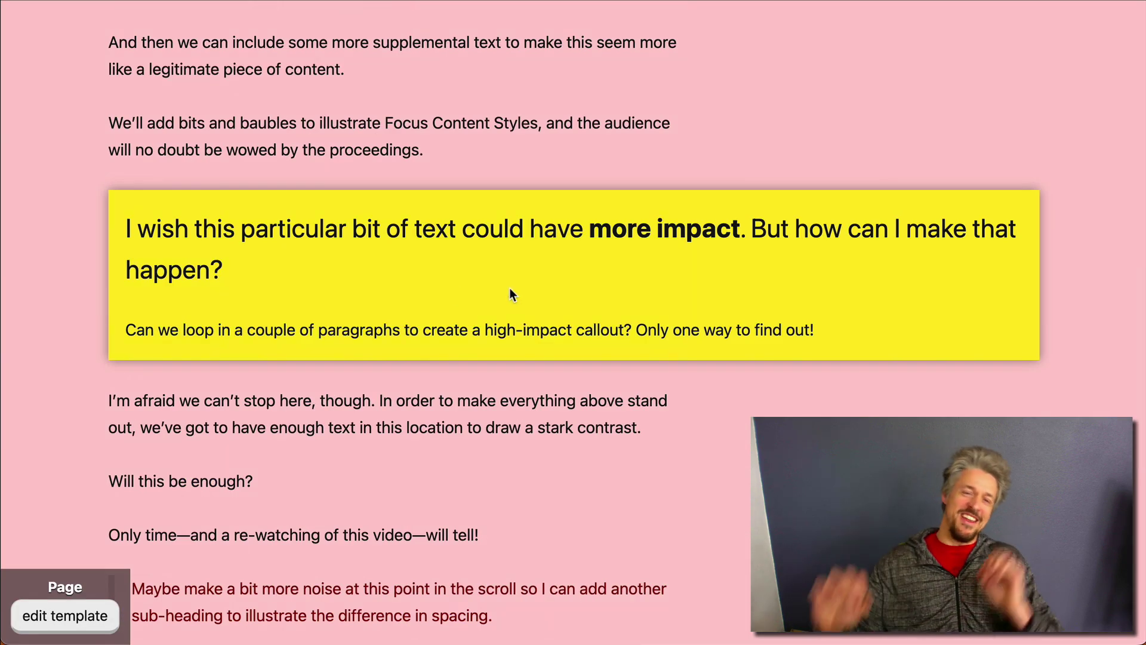
Step: Scroll the live page, then return to the editor at the [bleed] shortcode above Heading 2
scroll(521, 327, "up", 3)
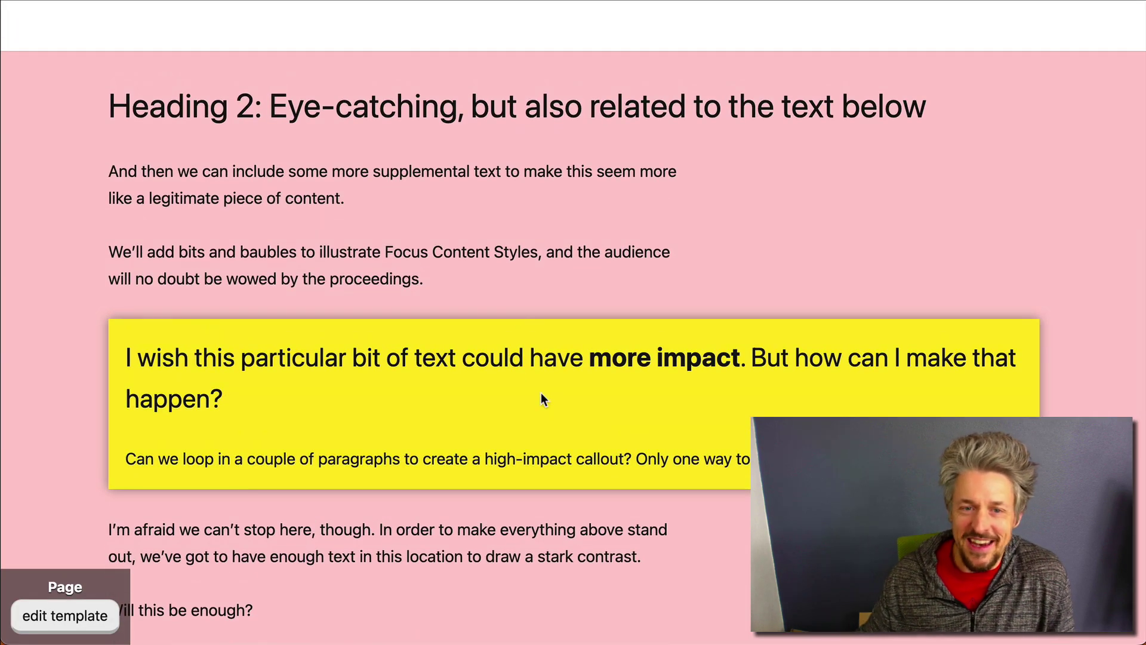
scroll(541, 392, "down", 1)
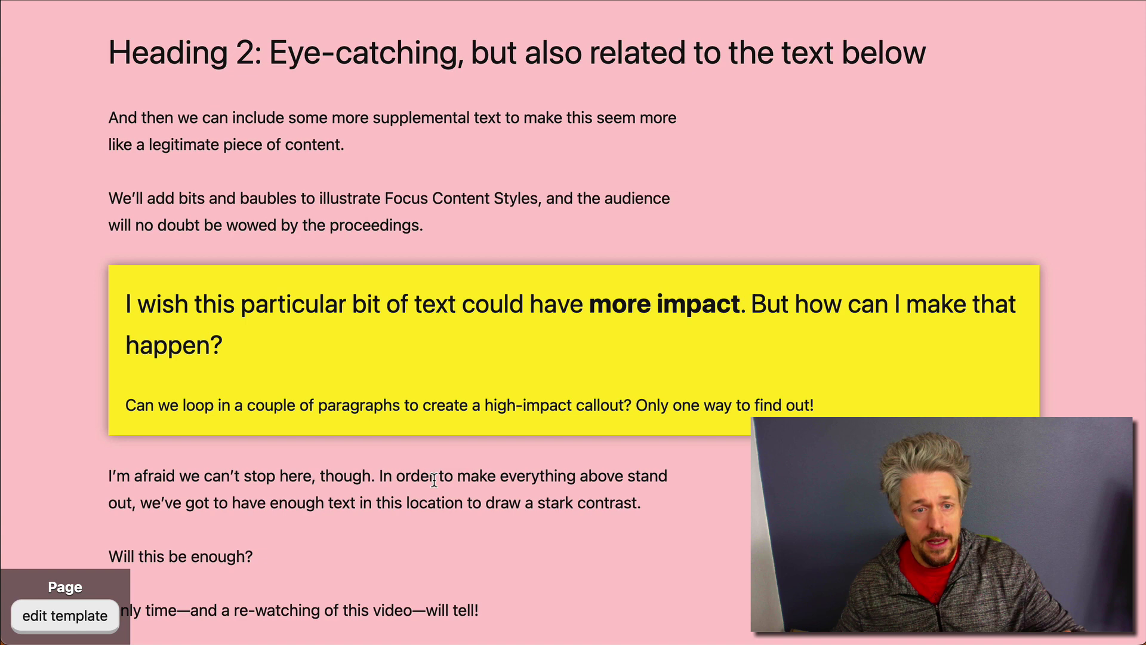
scroll(434, 491, "down", 1)
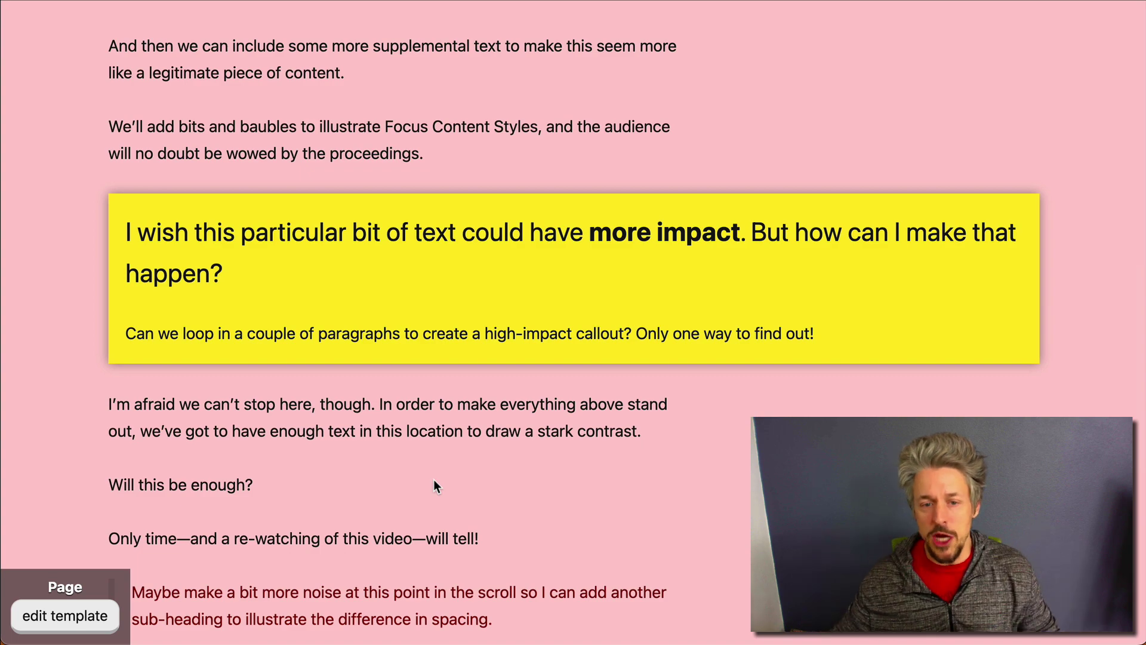
scroll(434, 485, "down", 2)
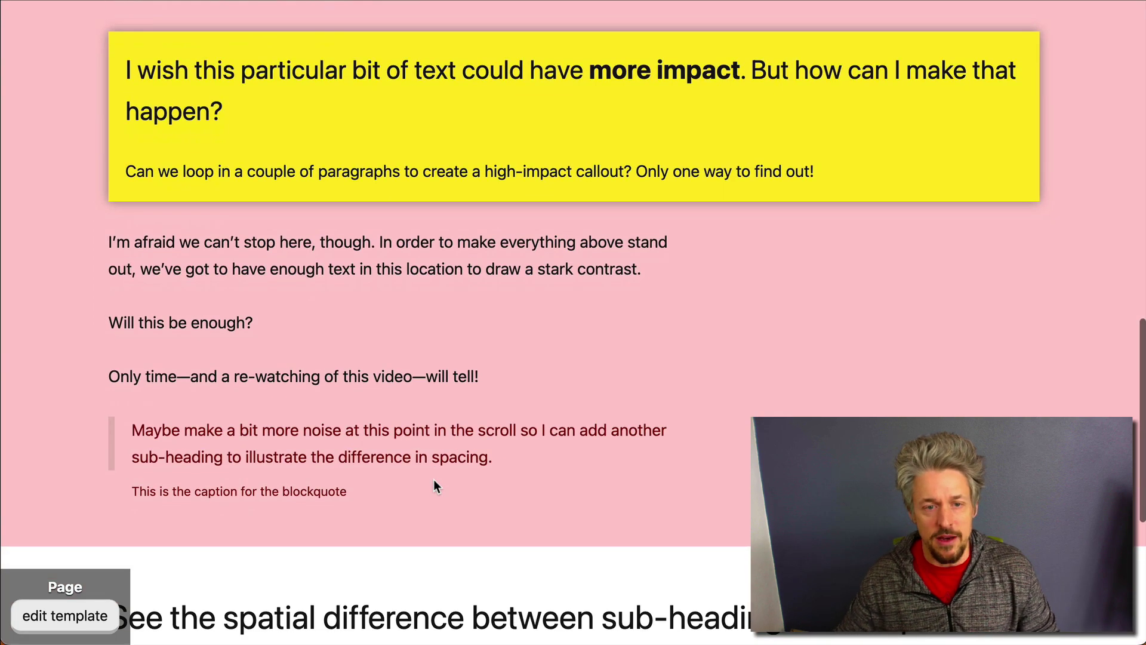
scroll(433, 485, "up", 3)
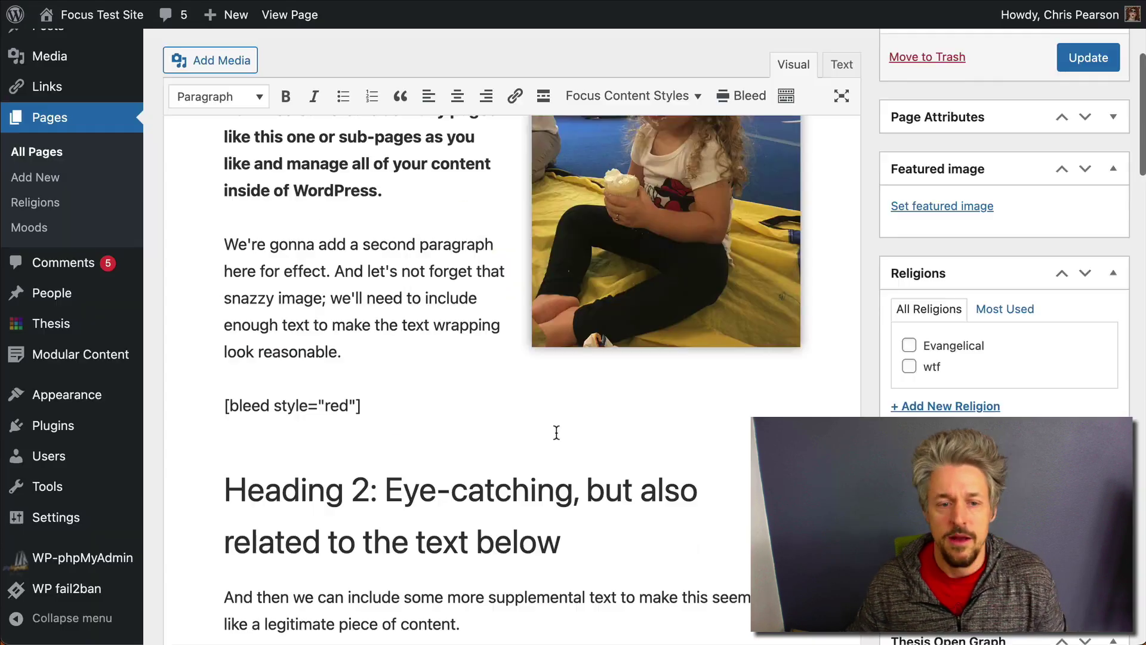
scroll(557, 432, "down", 5)
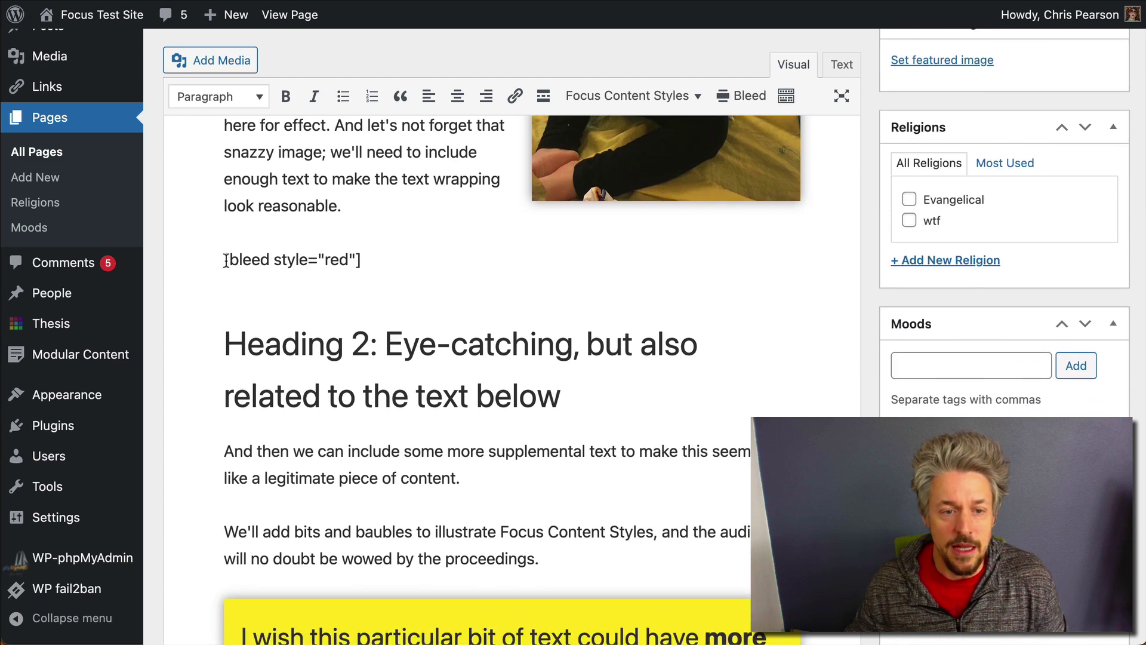
left_click_drag(226, 260, 276, 278)
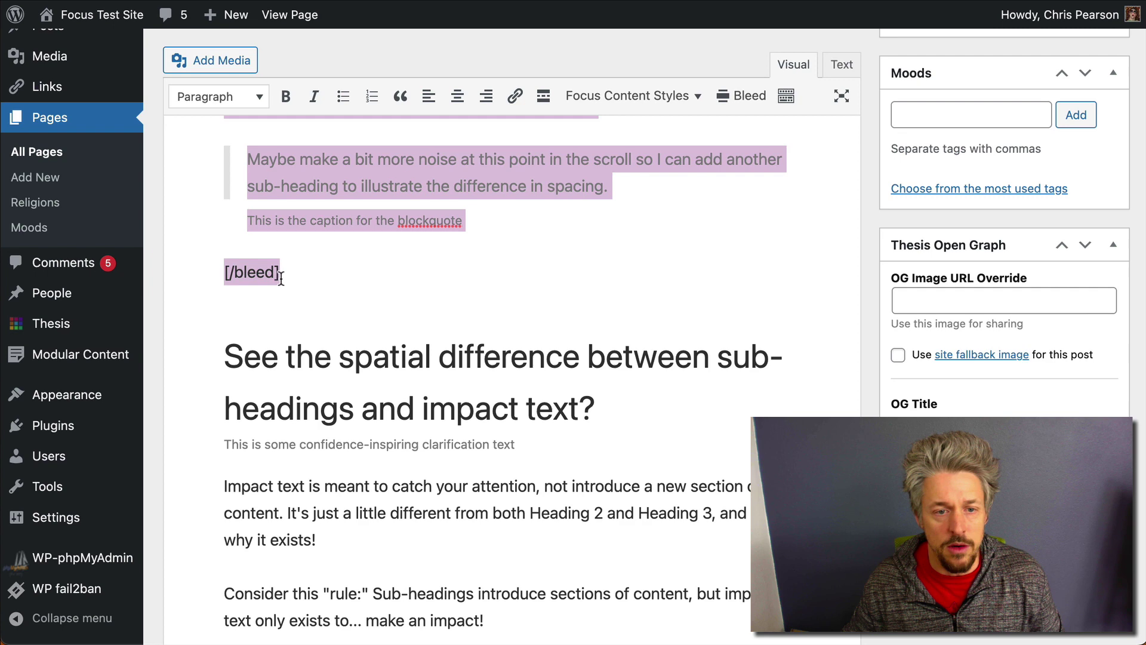
Step: In the Focus Bleed dialog, switch Bleed Color from Red to Purple
left_click(746, 105)
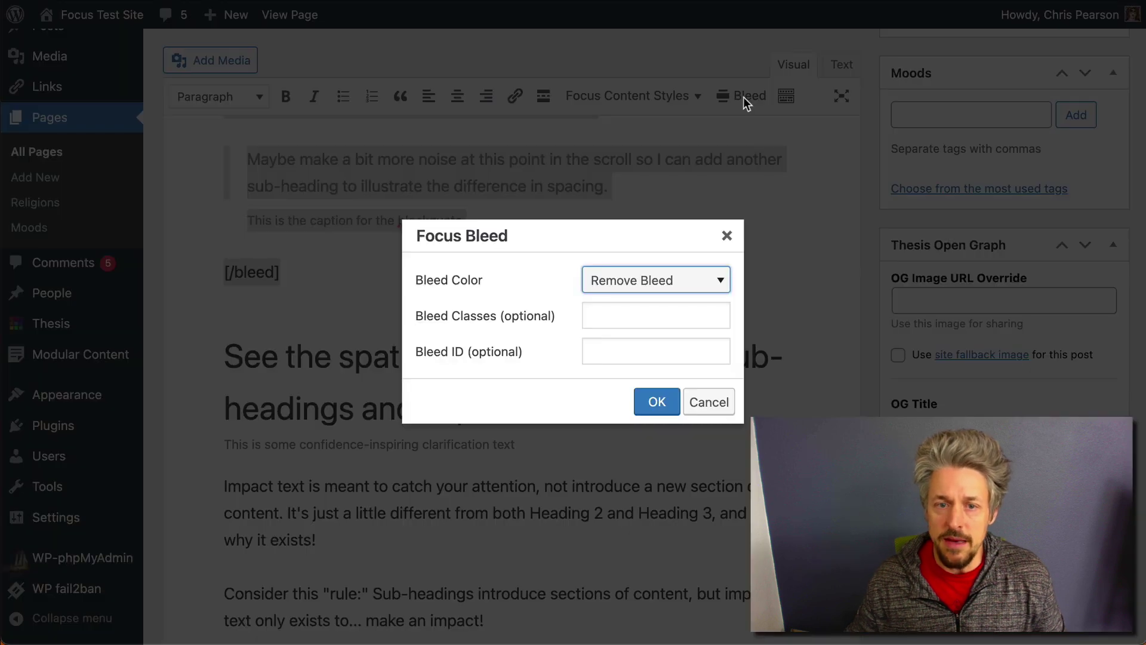
left_click(696, 282)
scroll(673, 414, "down", 2)
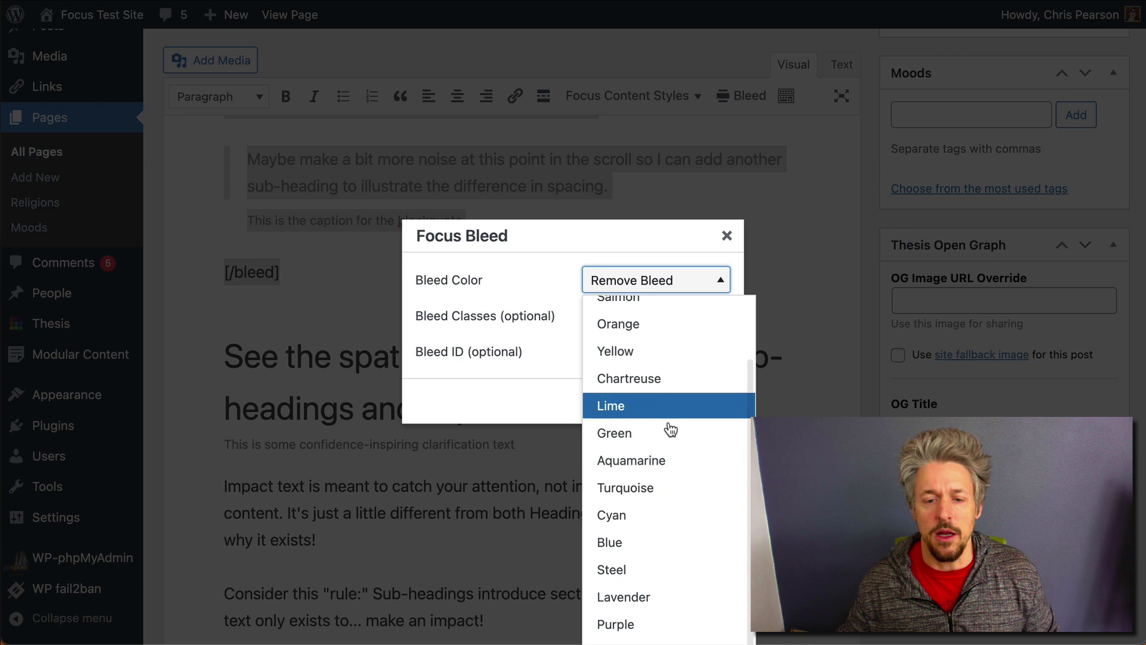
left_click(634, 625)
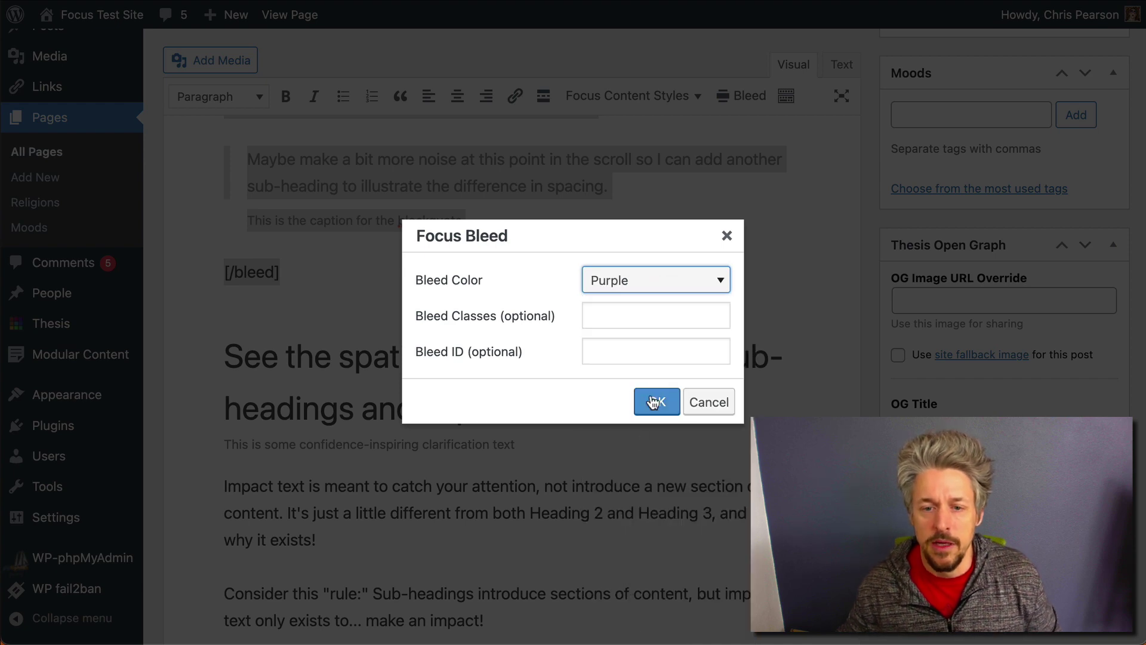
left_click(657, 401)
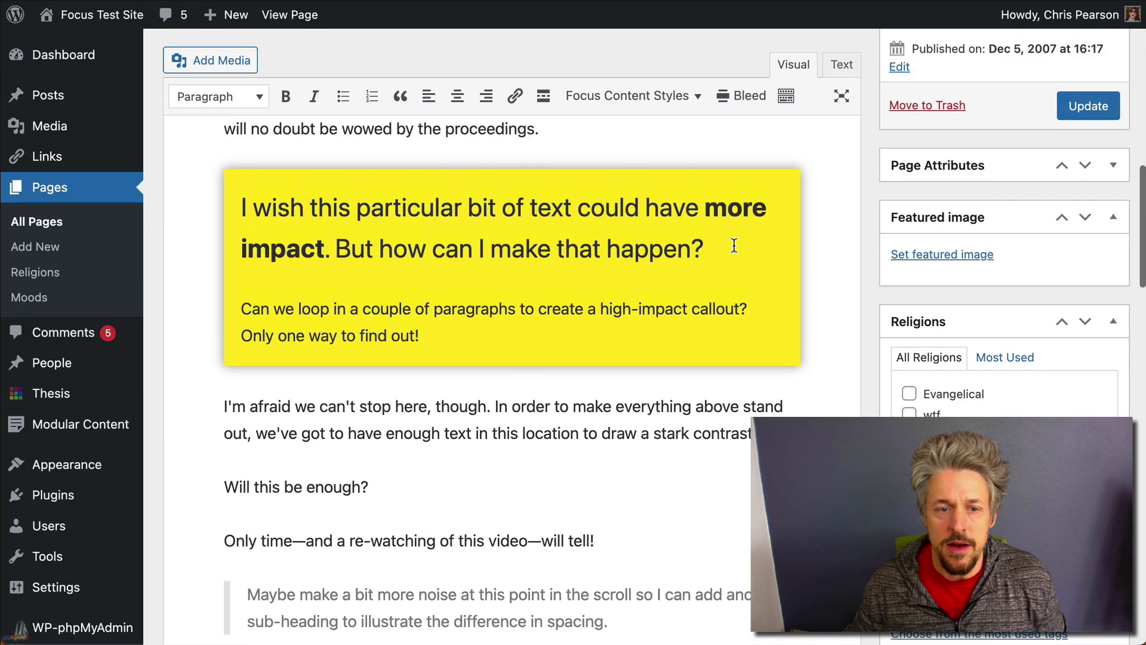
scroll(735, 245, "up", 5)
scroll(353, 207, "up", 1)
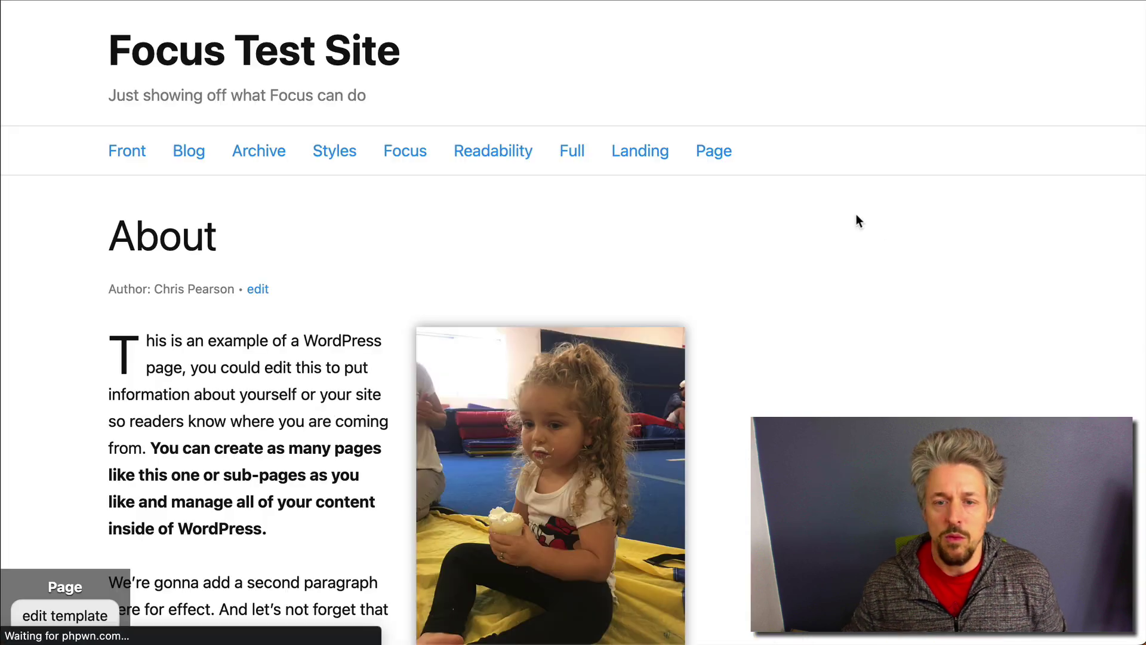
scroll(870, 237, "down", 15)
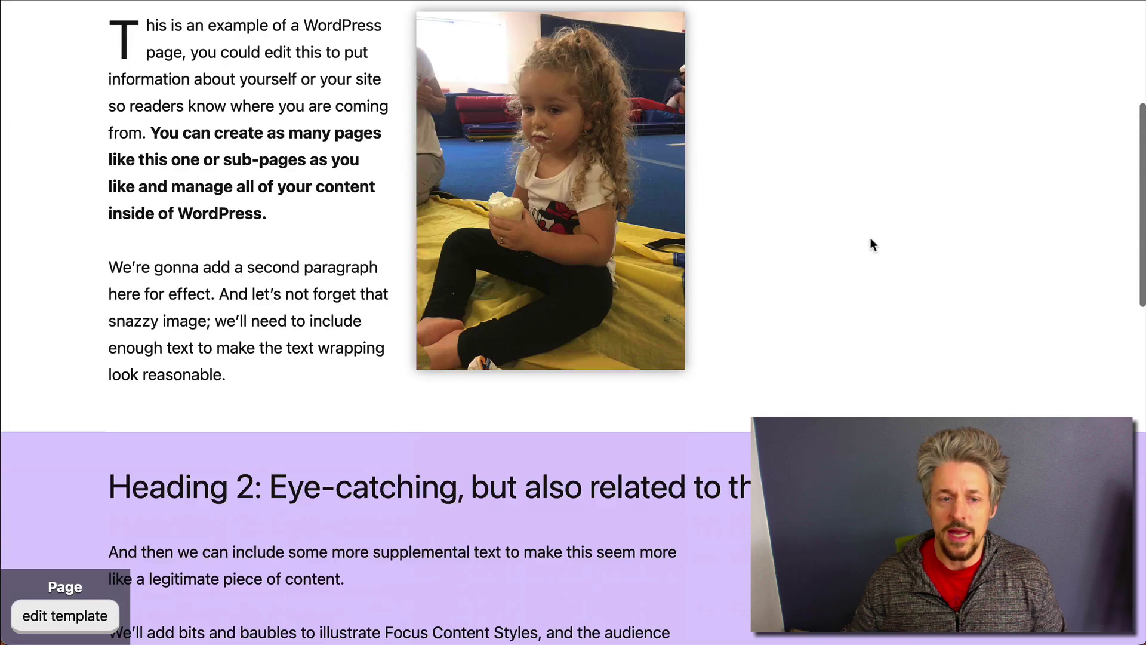
scroll(871, 245, "down", 2)
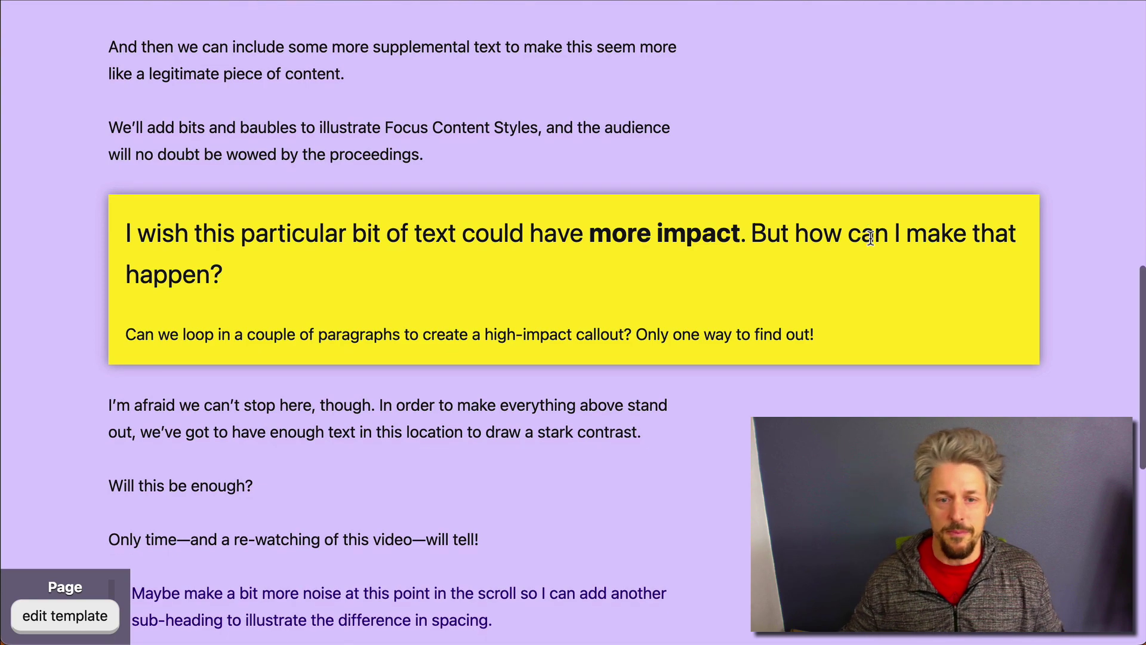
scroll(752, 225, "up", 4)
scroll(752, 224, "up", 3)
scroll(752, 225, "up", 5)
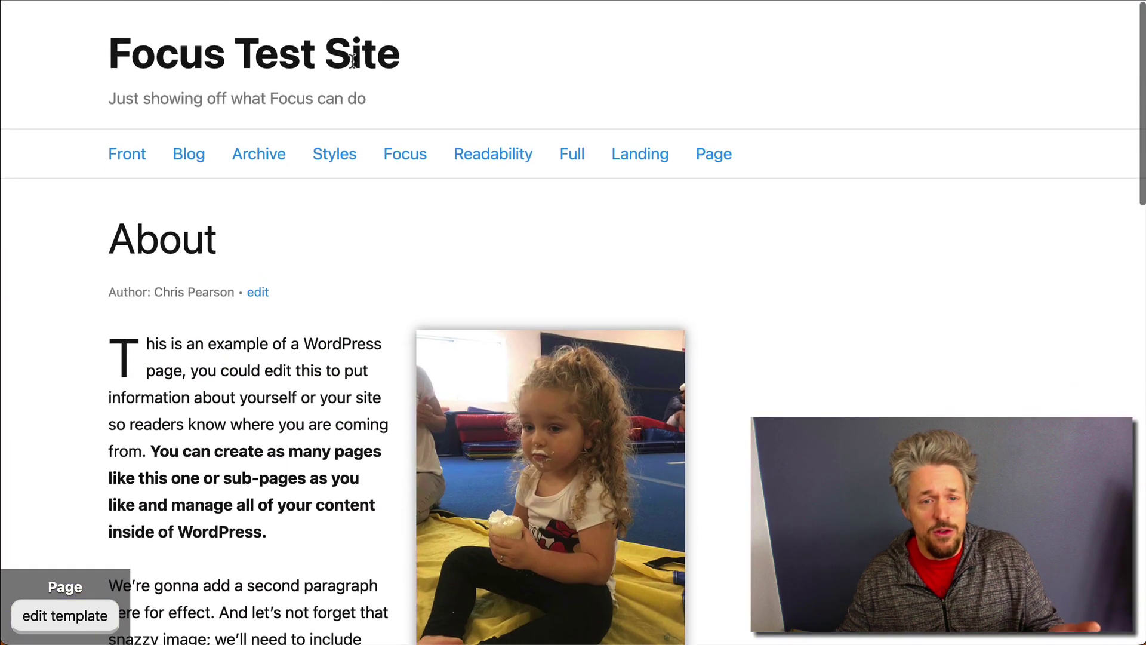
Step: Reopen the About page editor, select the bleed content and pick Purple as the Bleed Color
left_click(266, 295)
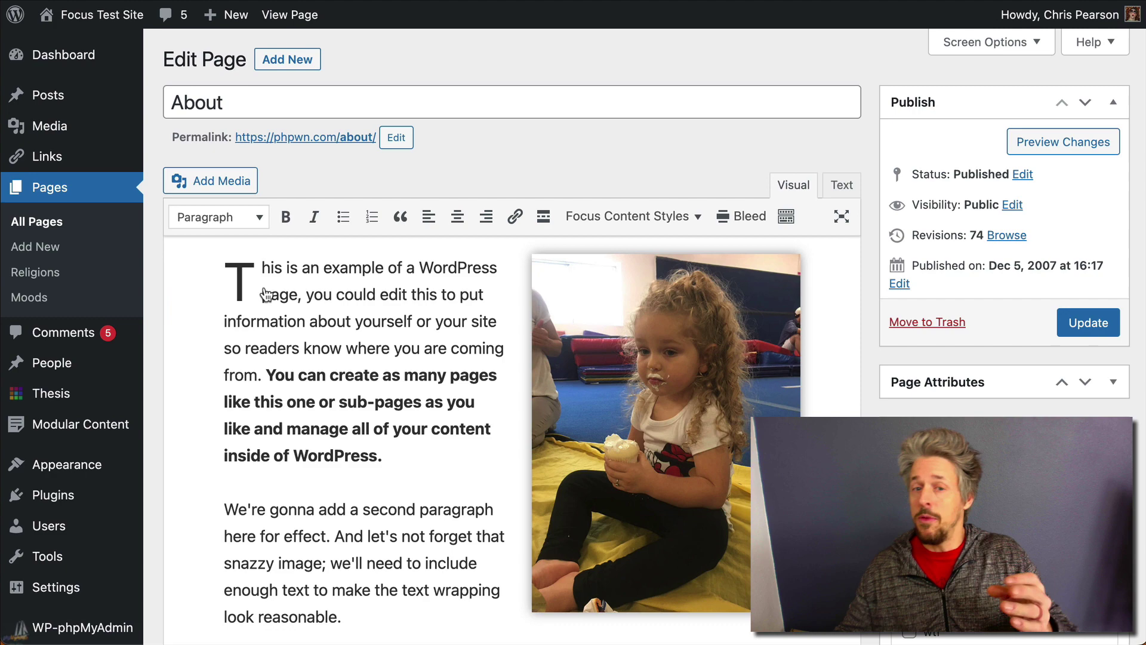
scroll(267, 295, "down", 8)
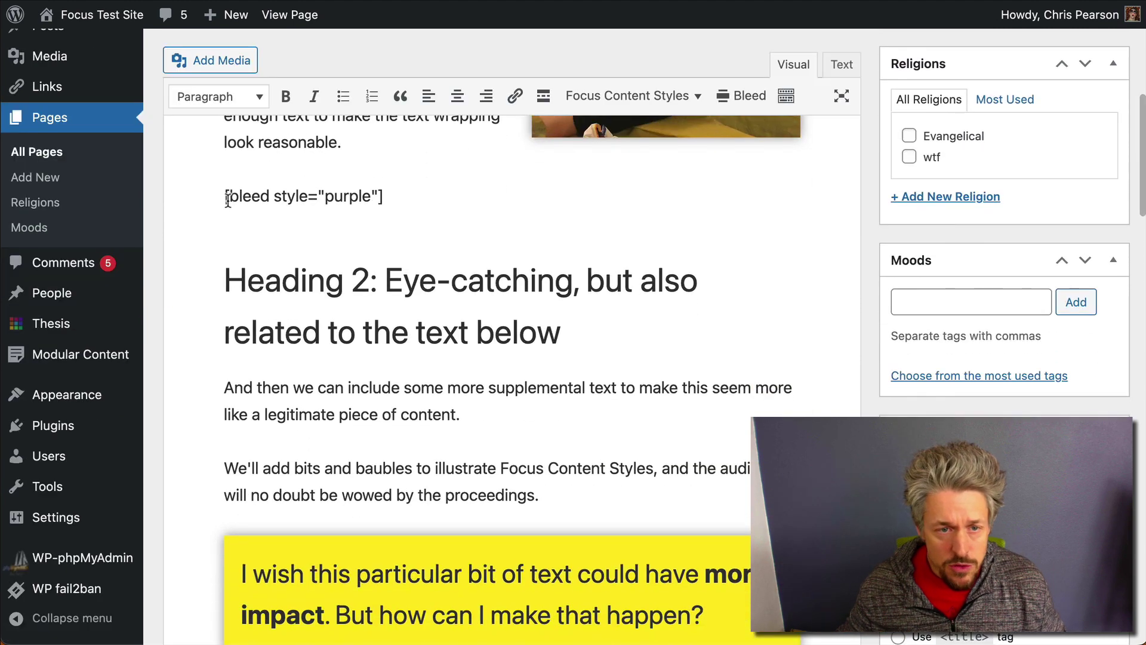
left_click_drag(227, 197, 410, 640)
scroll(376, 412, "down", 3)
left_click(741, 97)
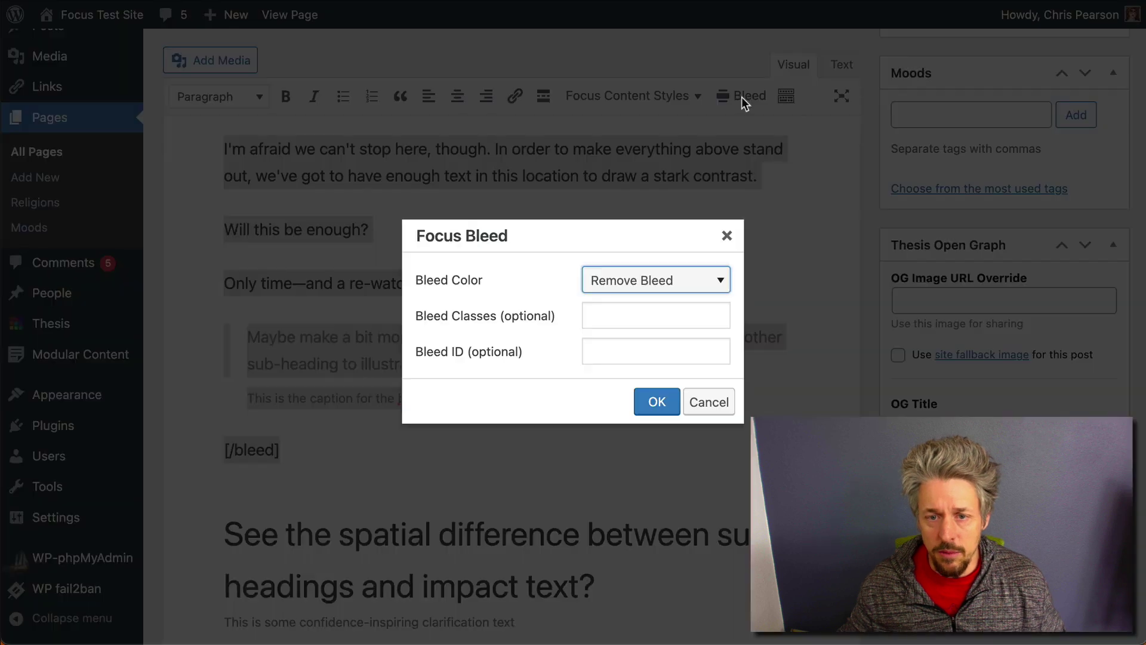
left_click(660, 292)
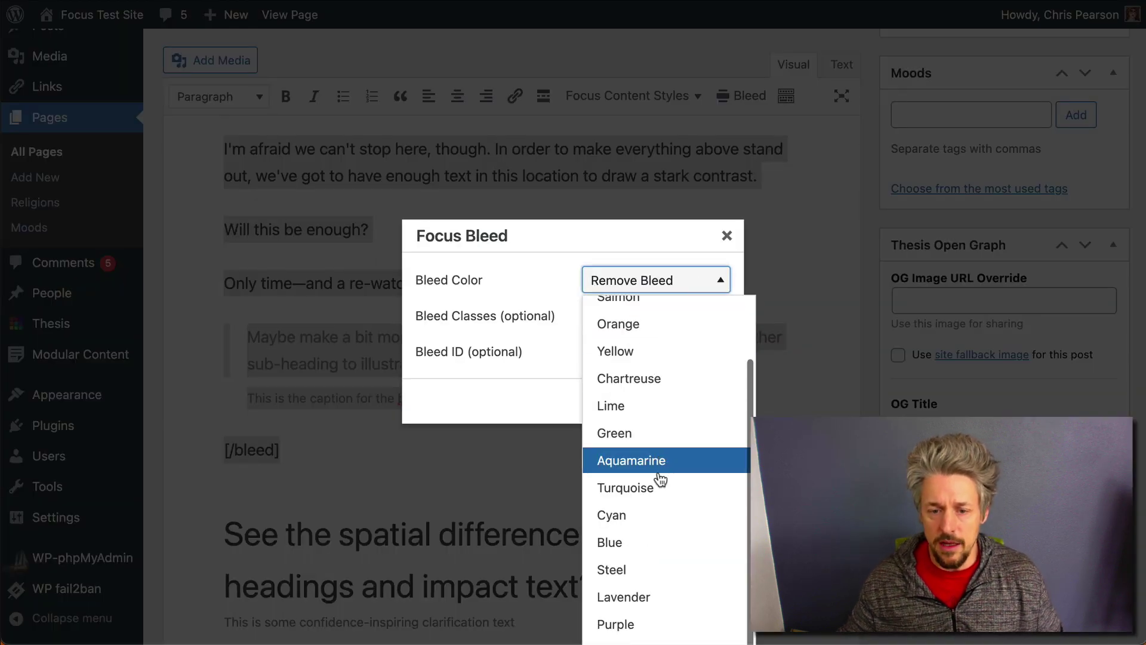
left_click(722, 622)
Step: Enter 'sep' as the Bleed Classes and 'go-here' as the Bleed ID
left_click(644, 314)
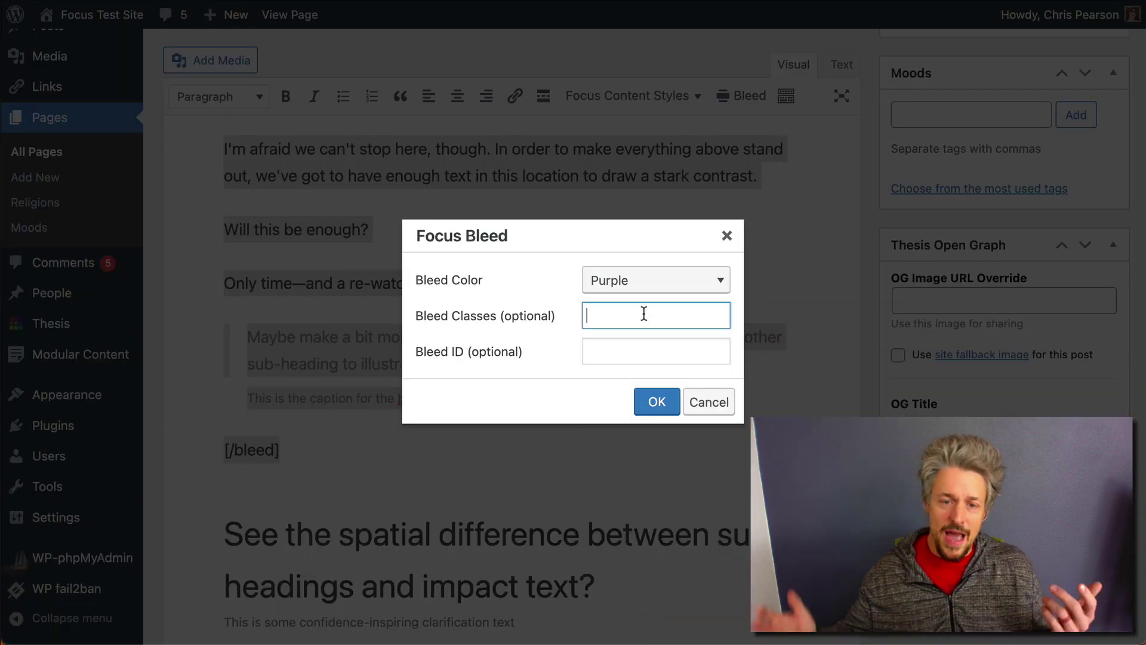
type("sep")
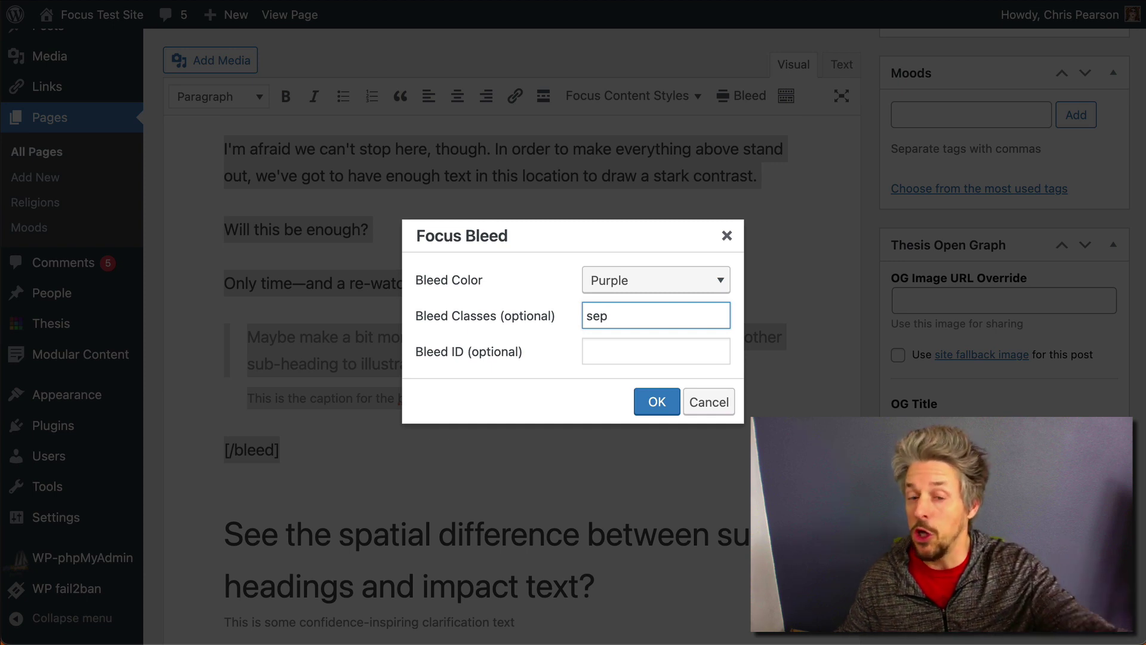
left_click(613, 354)
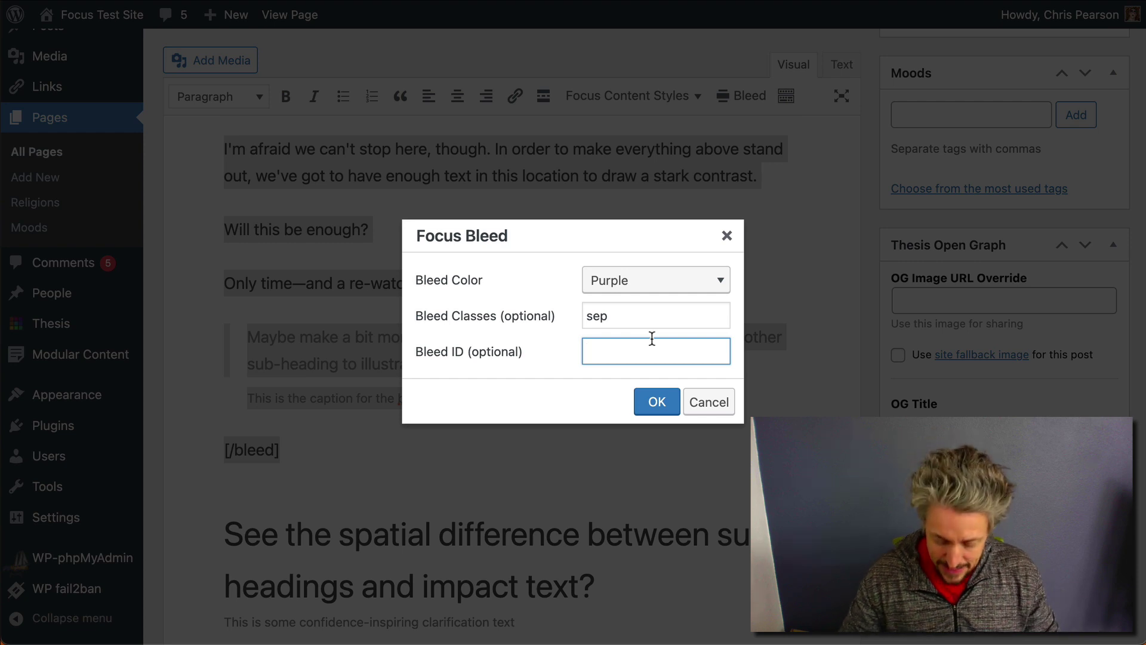
type("go-here")
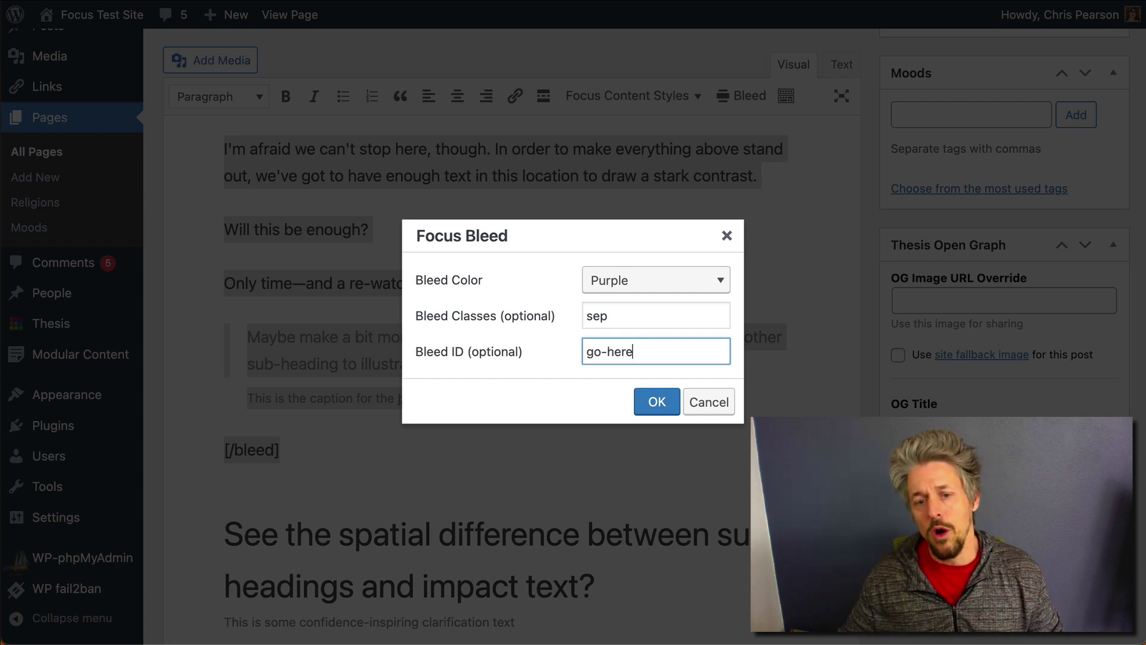
Step: Apply the bleed, verify the shortcode reads style="purple sep" id="go-here", and update the page
left_click(653, 404)
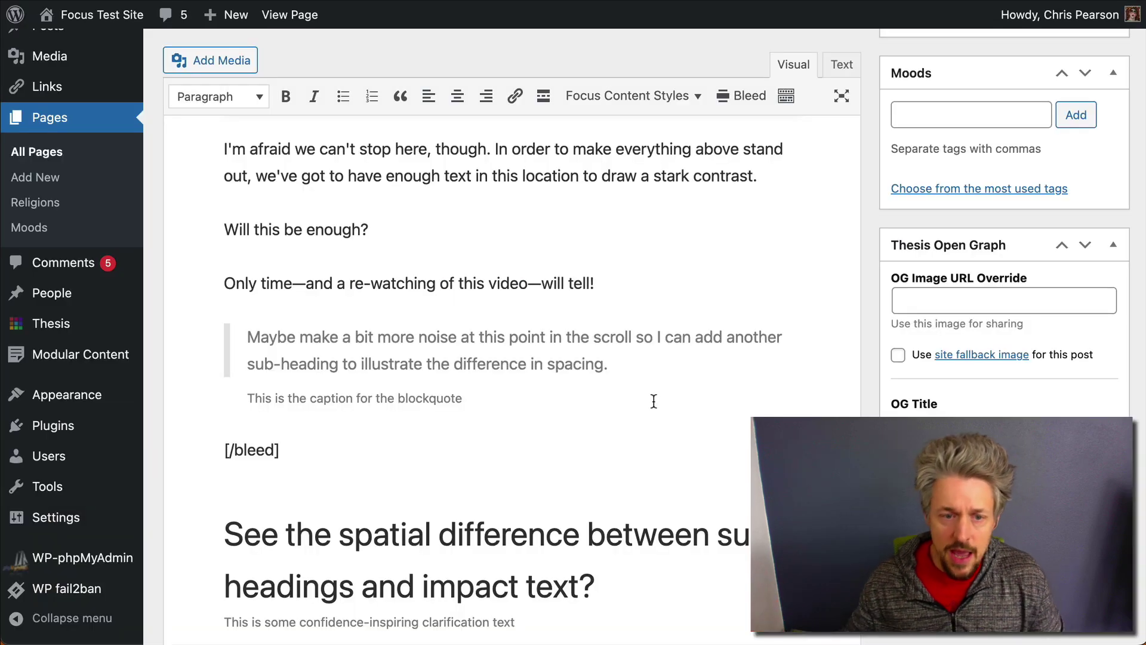
scroll(653, 394, "up", 3)
scroll(653, 393, "up", 8)
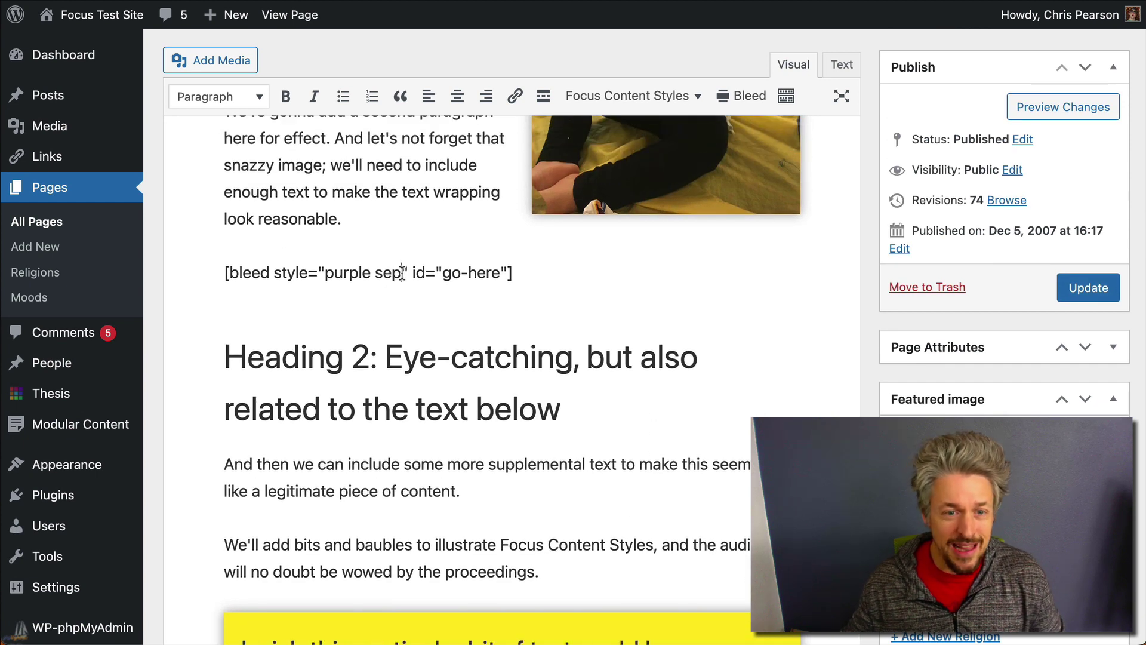
left_click(402, 273)
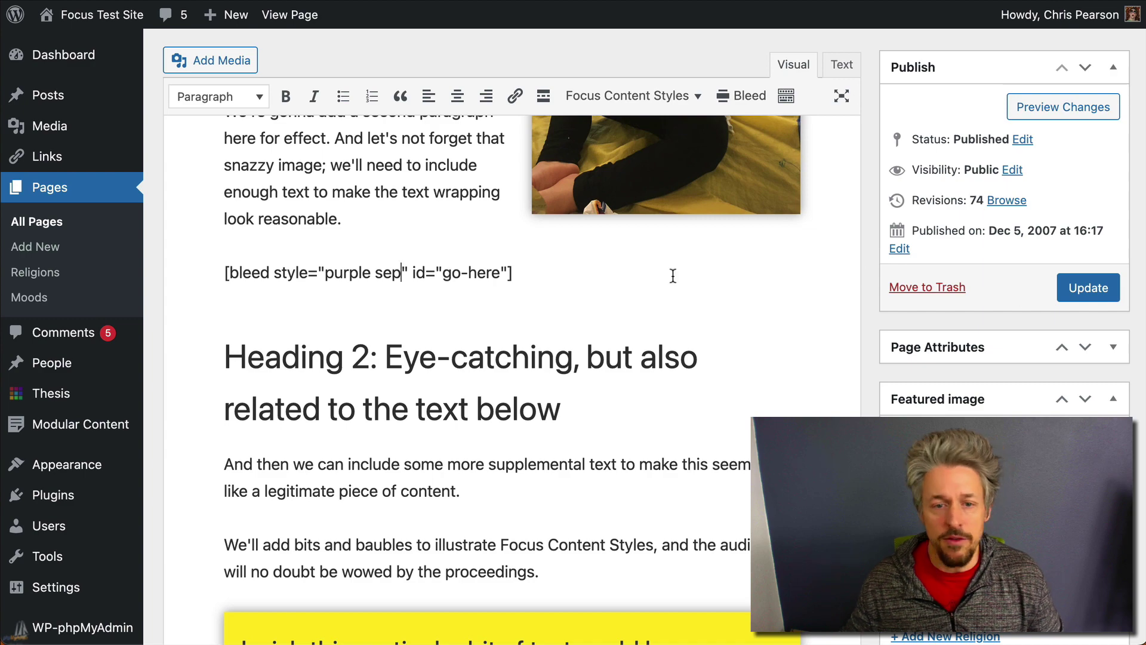
left_click(1088, 287)
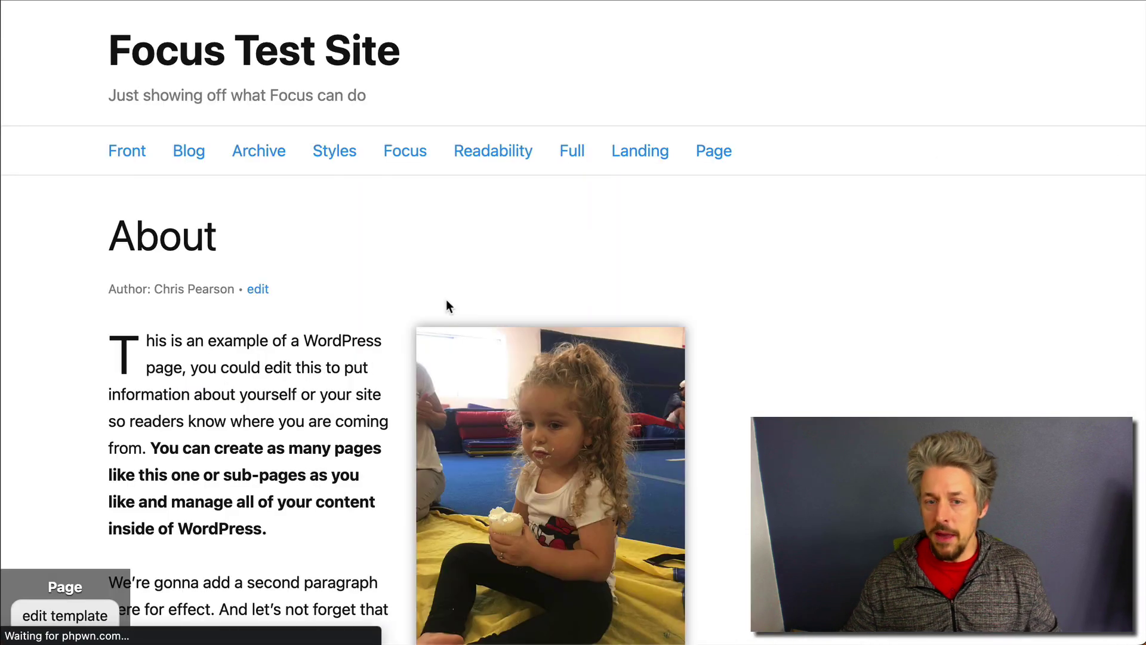
Step: Scroll the purple section, load the page with #go-here appended to the URL, then go back
scroll(447, 301, "down", 10)
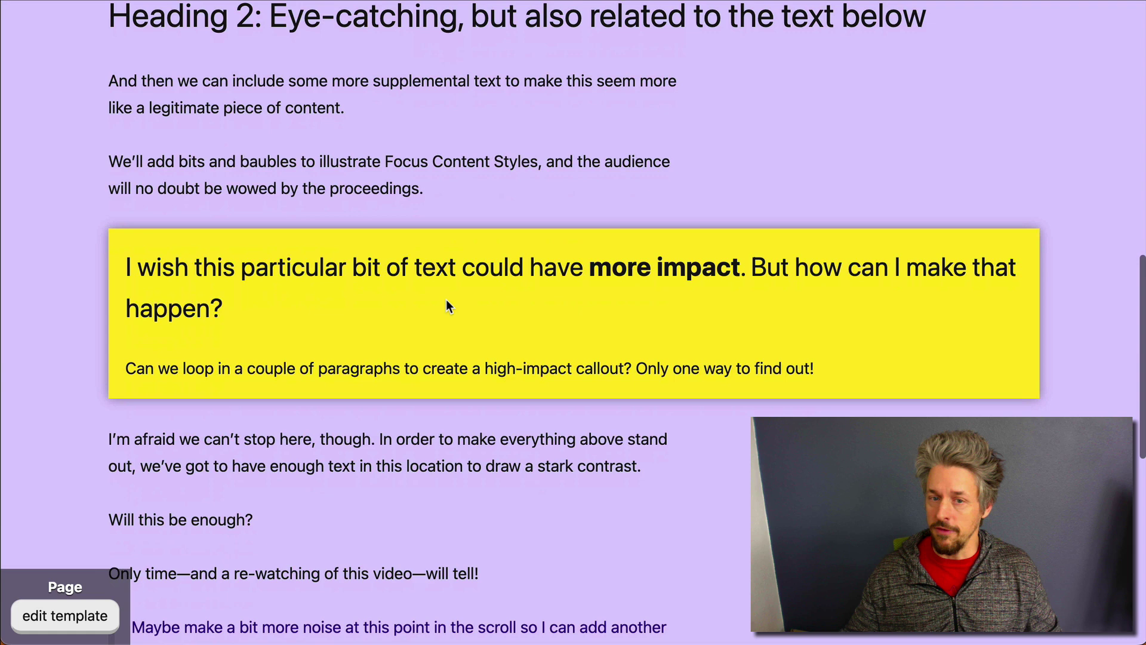
scroll(448, 305, "up", 6)
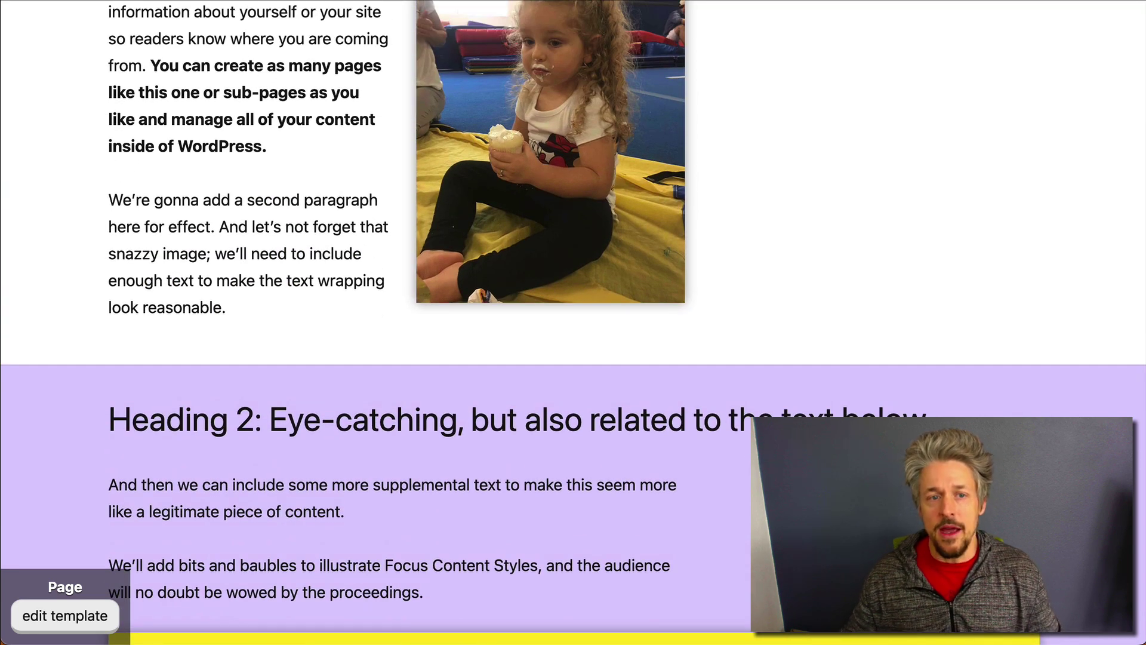
type("#go-here")
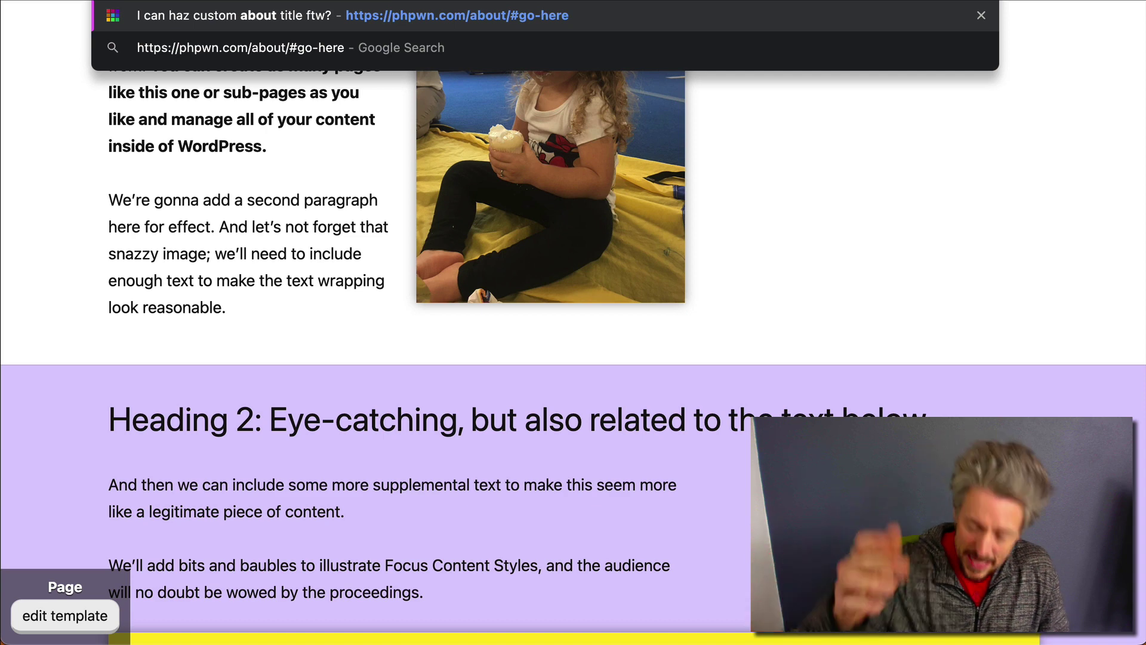
key("Return")
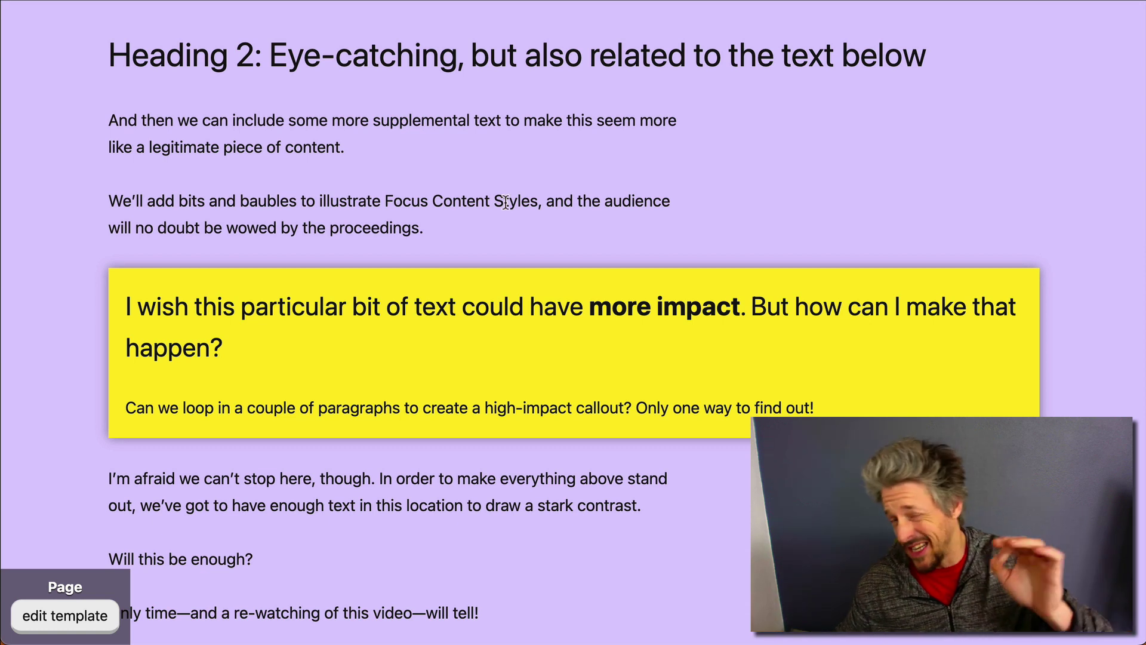
key("super+Left")
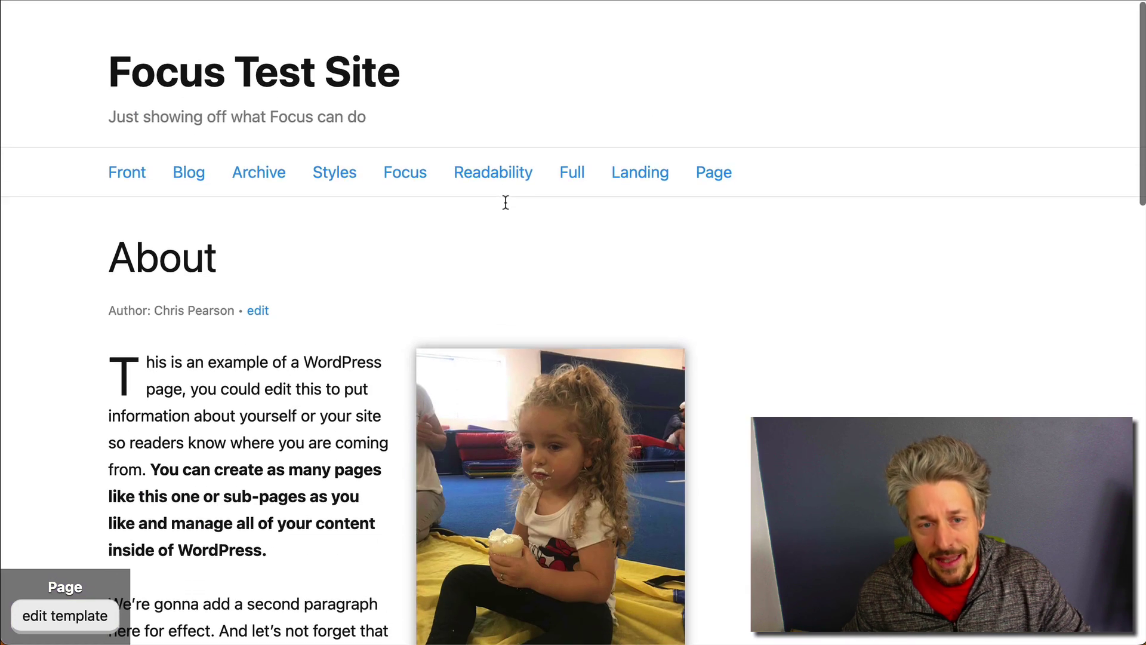
Step: Select the About page's bled section through the blockquote and apply Remove Bleed to strip its shortcodes
left_click(258, 291)
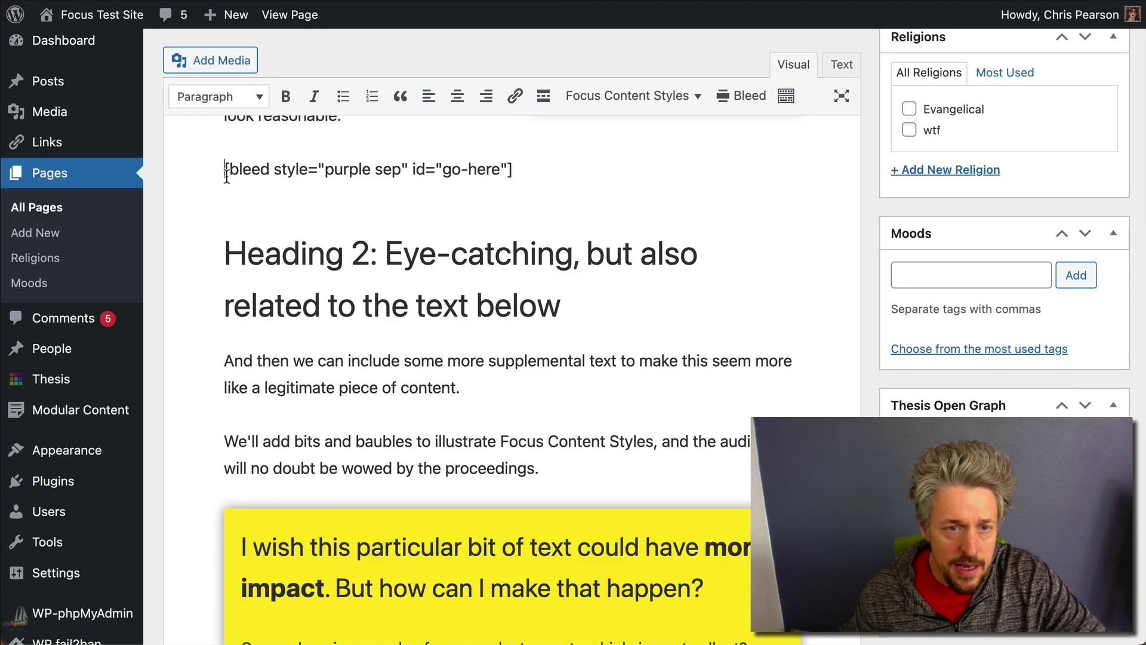
left_click_drag(226, 173, 280, 445)
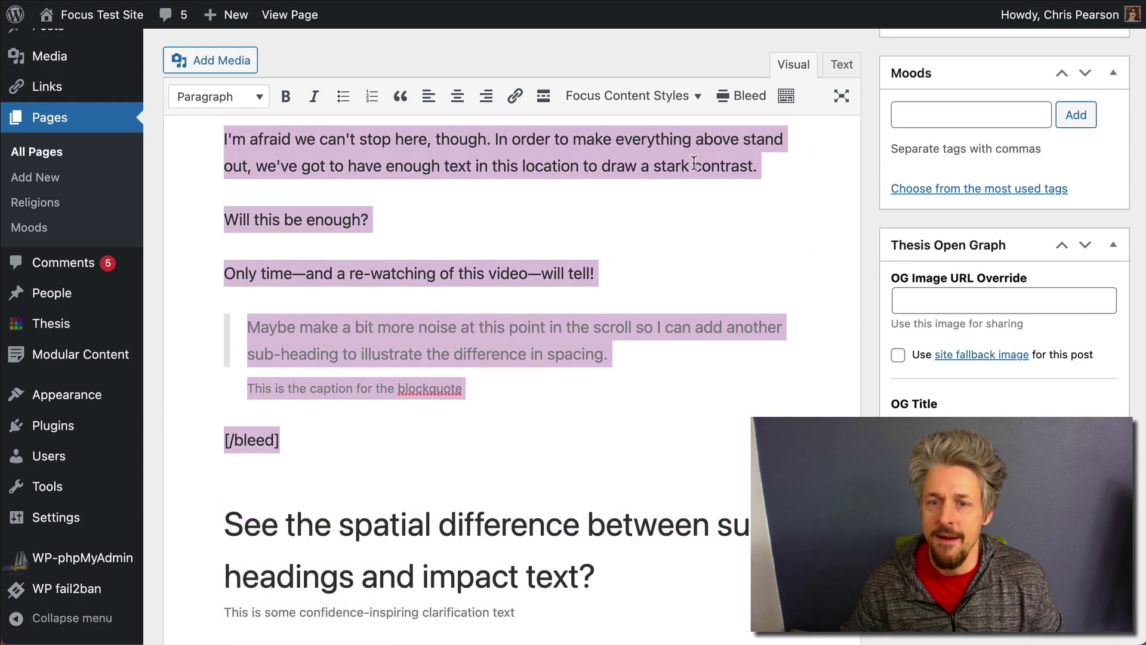
left_click(740, 98)
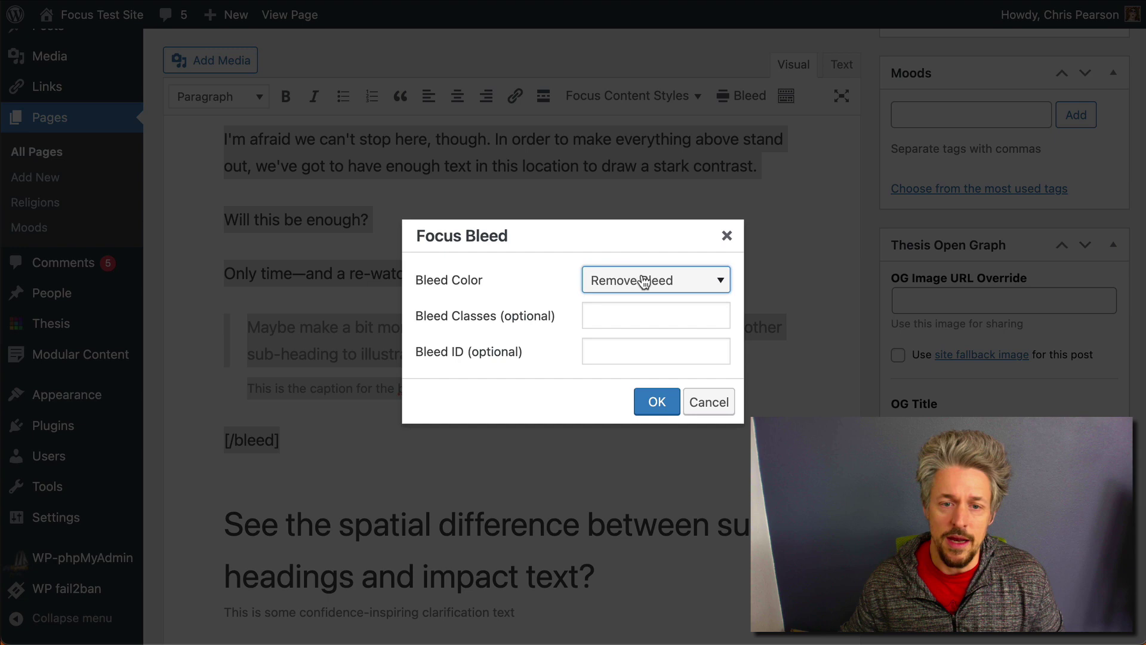
left_click(657, 403)
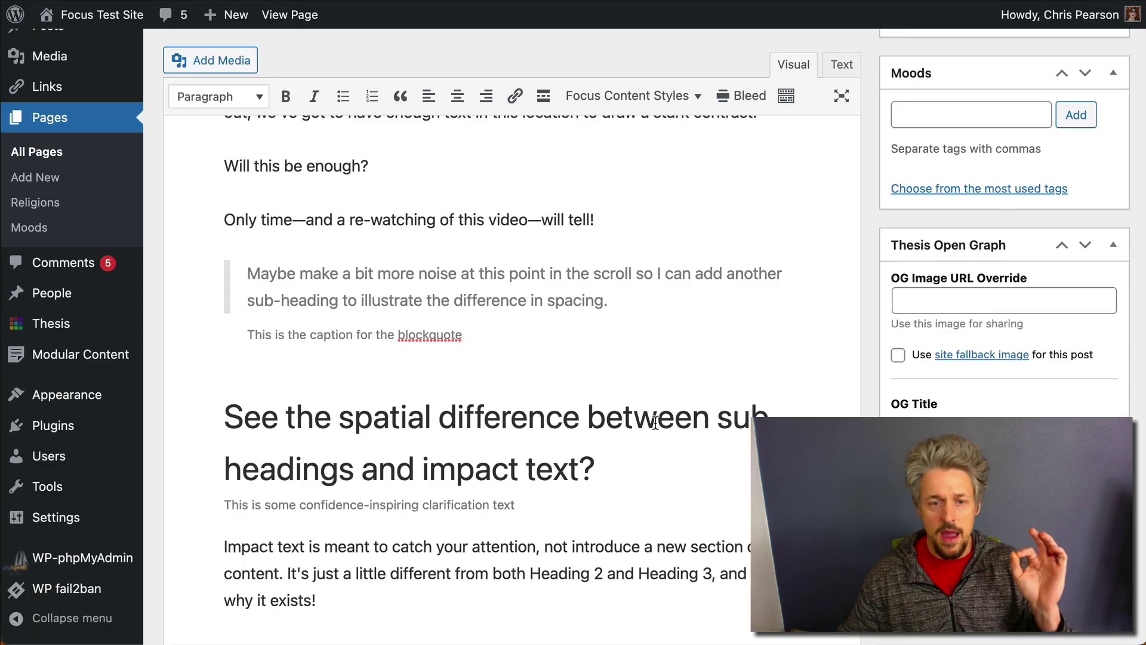
scroll(657, 412, "up", 10)
Step: Open the About page's permalink and scroll to check the section now sits on a plain background
scroll(655, 422, "down", 10)
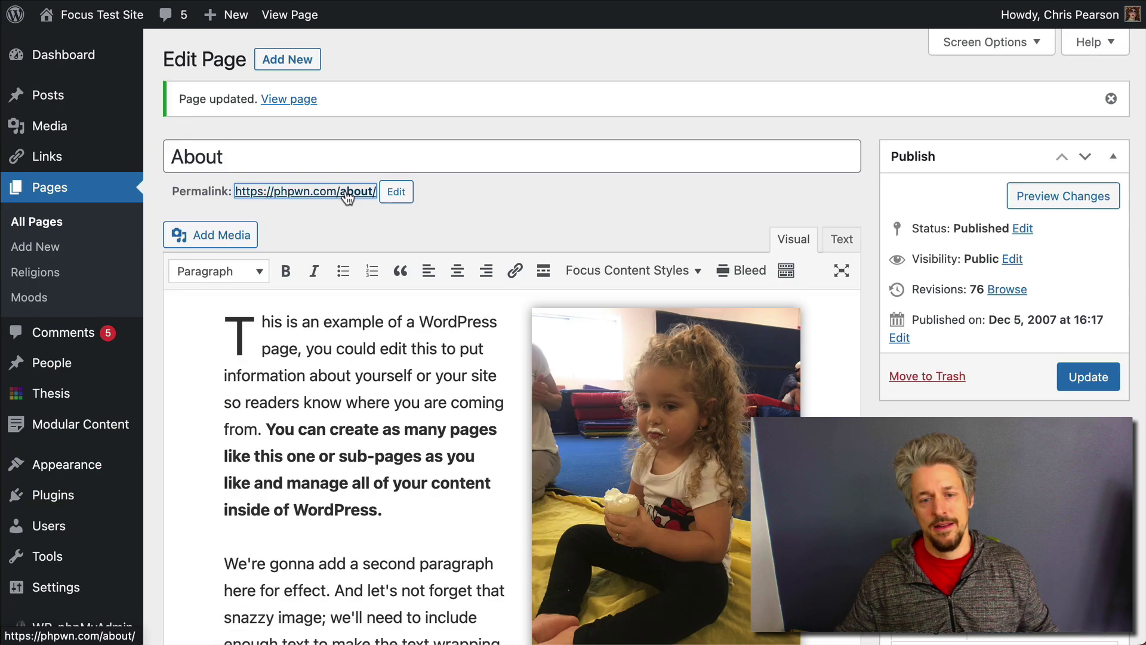
left_click(346, 192)
scroll(629, 328, "down", 8)
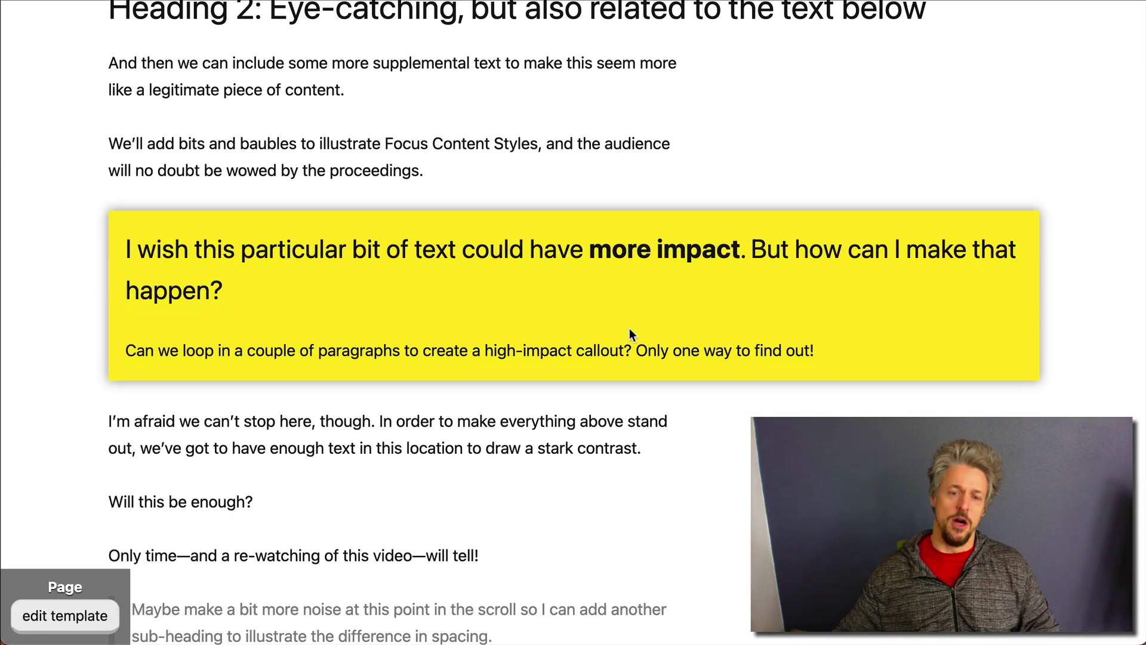
scroll(630, 323, "down", 4)
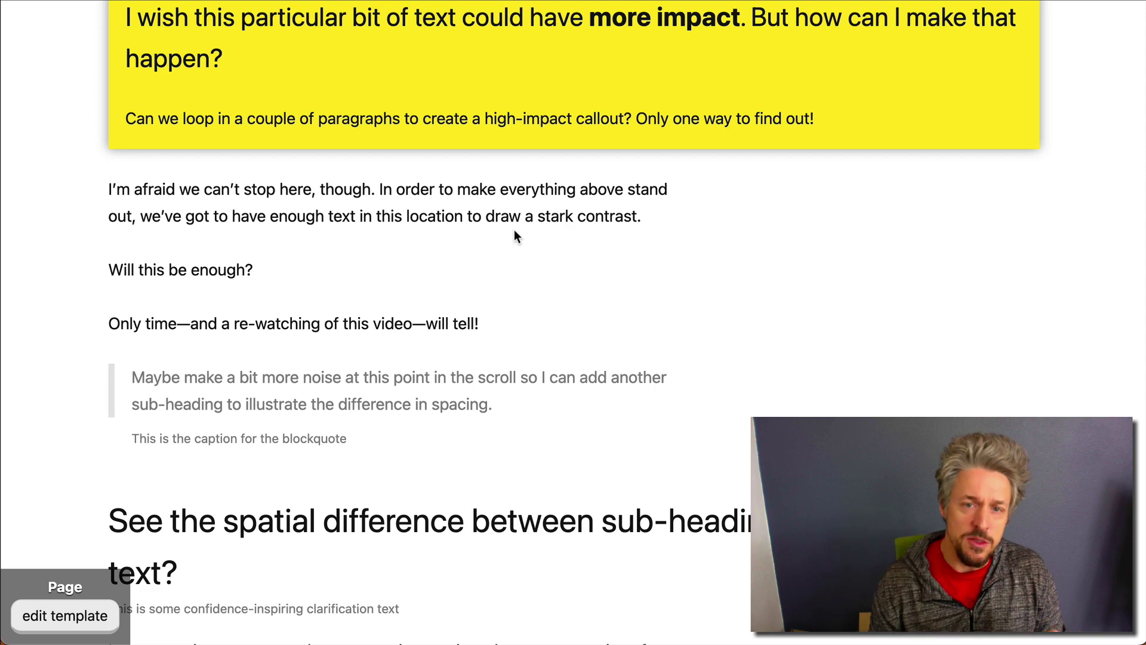
key("super+bracketleft")
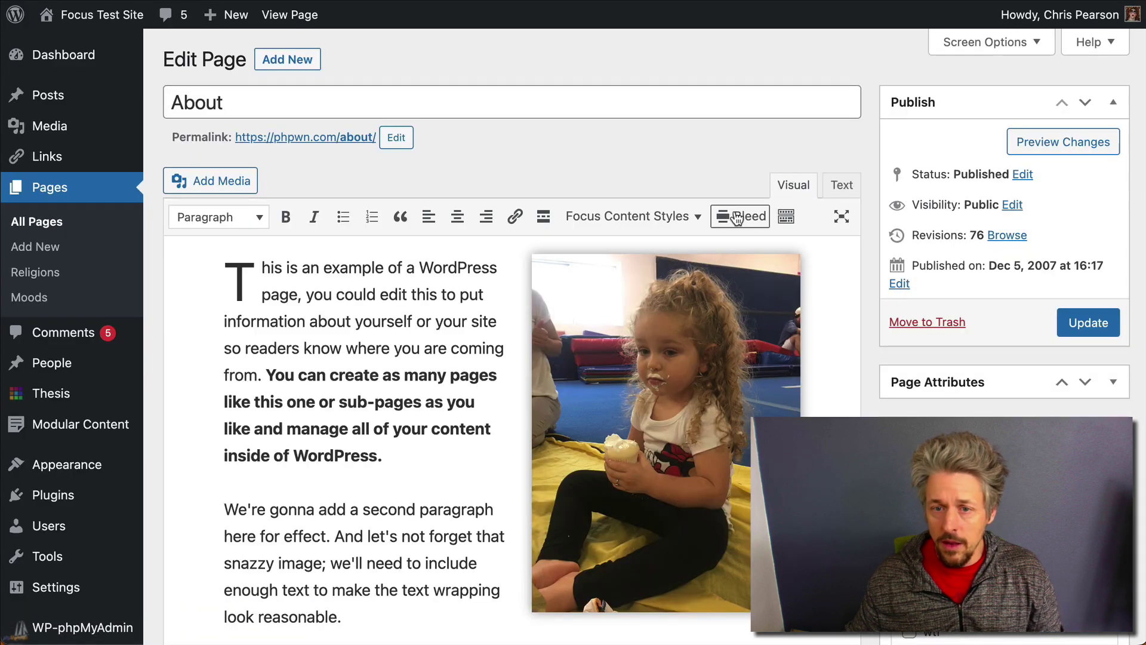
Step: Open the Bleed dialog, browse the Bleed Color list, and cancel without inserting anything
left_click(738, 216)
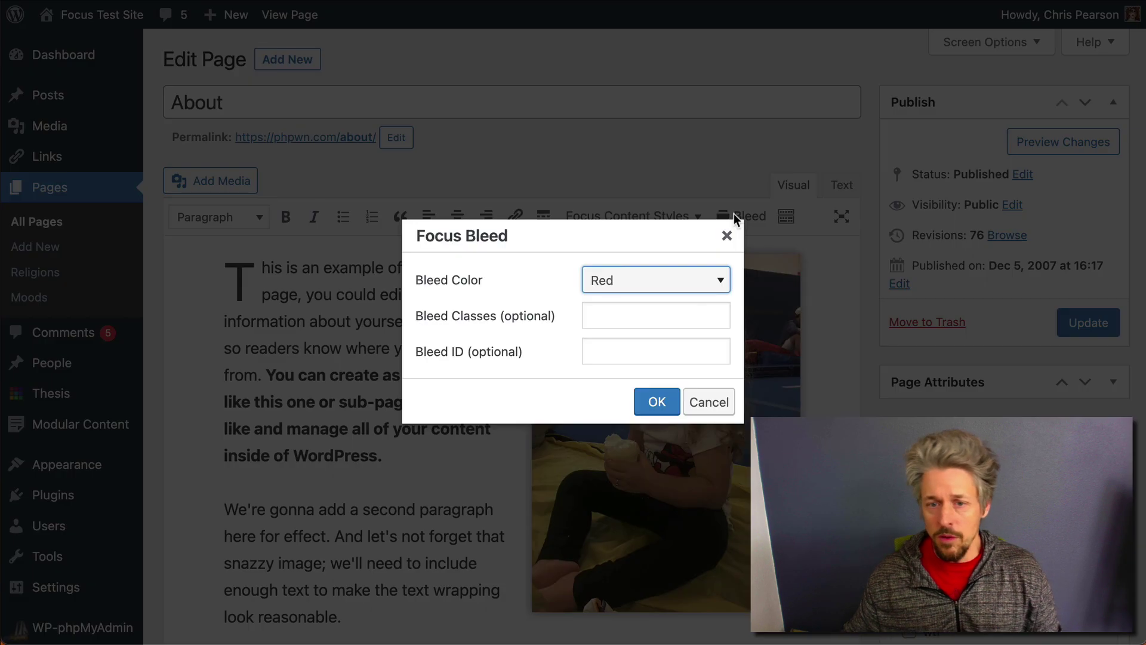
left_click(688, 280)
scroll(676, 356, "down", 2)
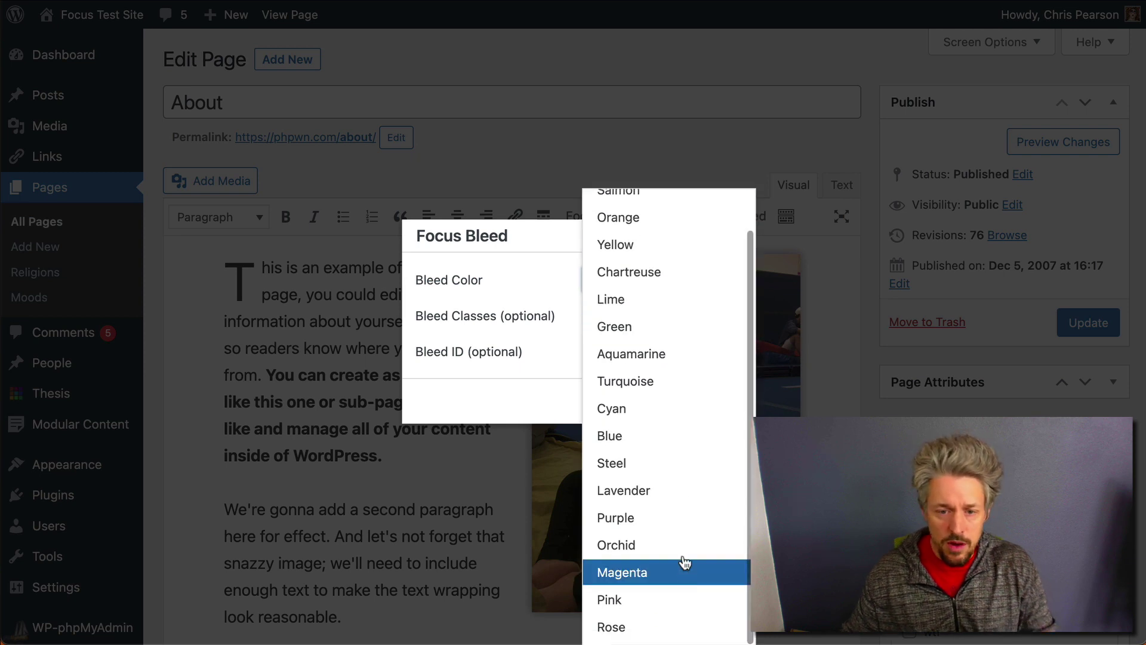
scroll(674, 378, "up", 1)
scroll(637, 440, "down", 1)
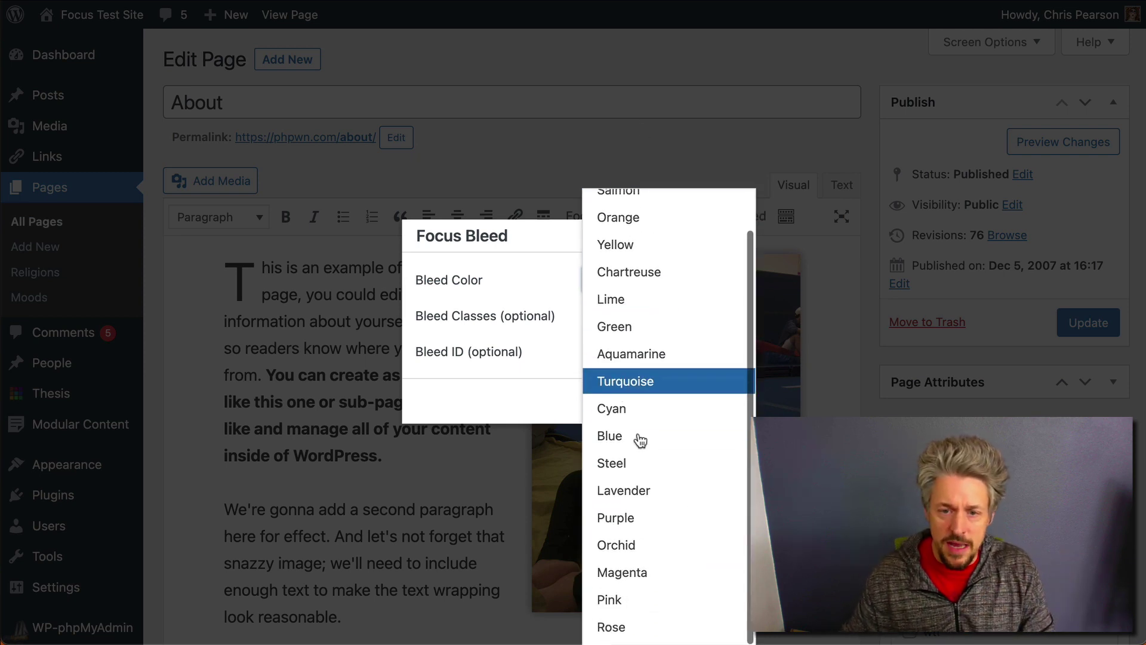
key("Escape")
key("Escape")
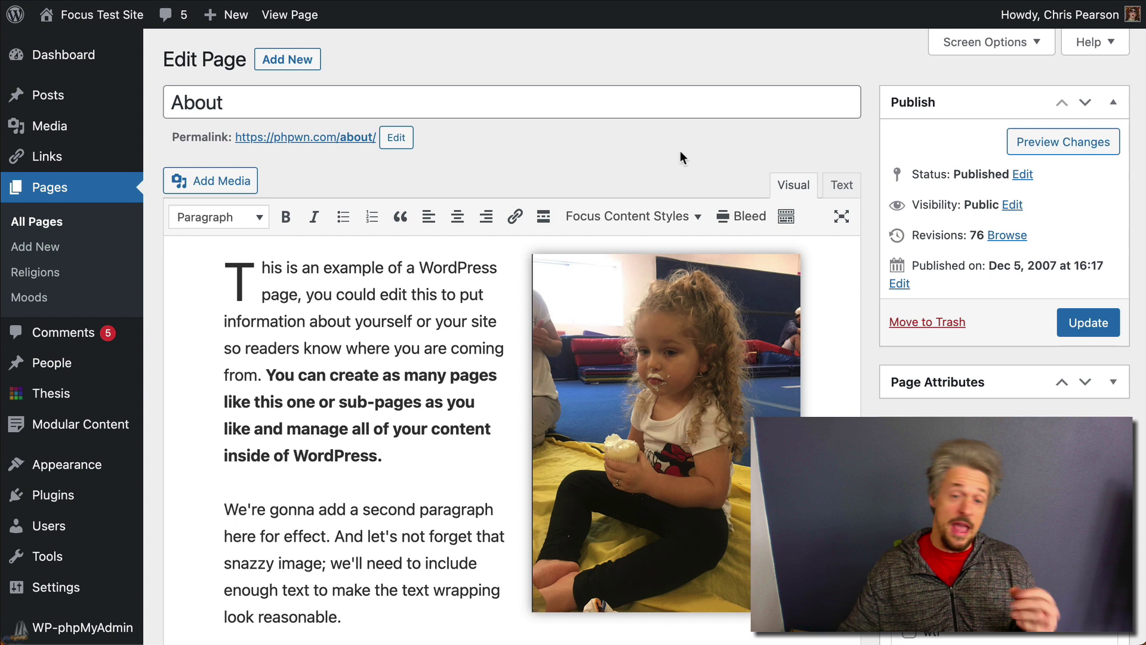